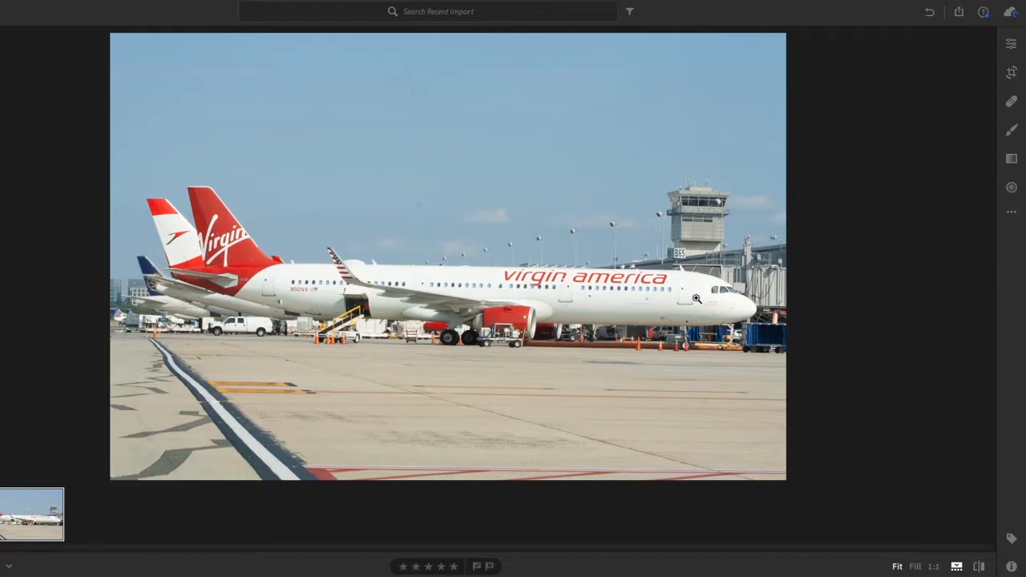
Step: Hide the filmstrip and turn on Visualize Spots for the Healing Brush, testing the threshold at 0 and setting it back to 100
{"action": "left_click", "coordinate": [957, 567]}
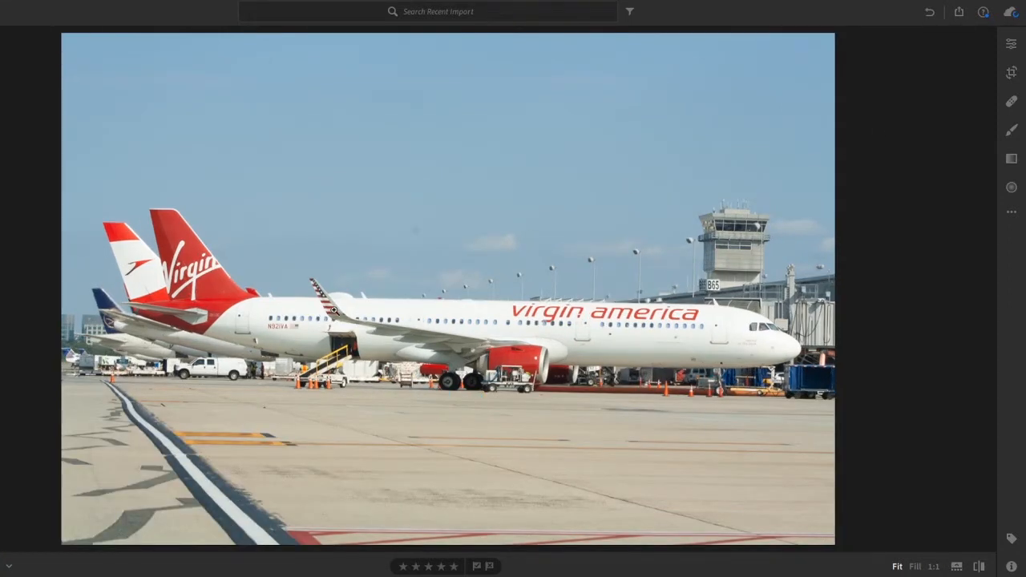
{"action": "left_click", "coordinate": [333, 311]}
{"action": "left_click", "coordinate": [1009, 101]}
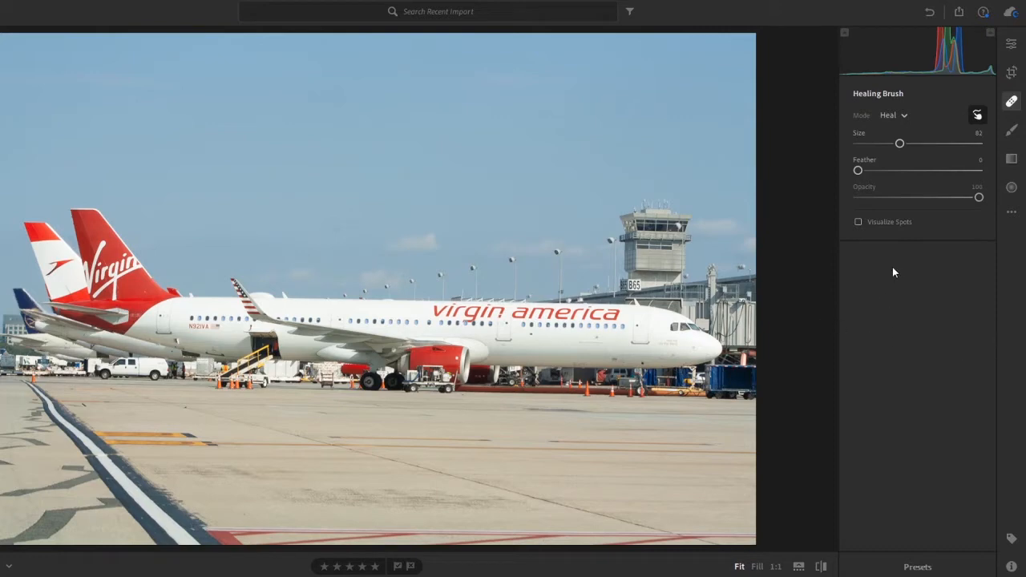
{"action": "left_click", "coordinate": [888, 221]}
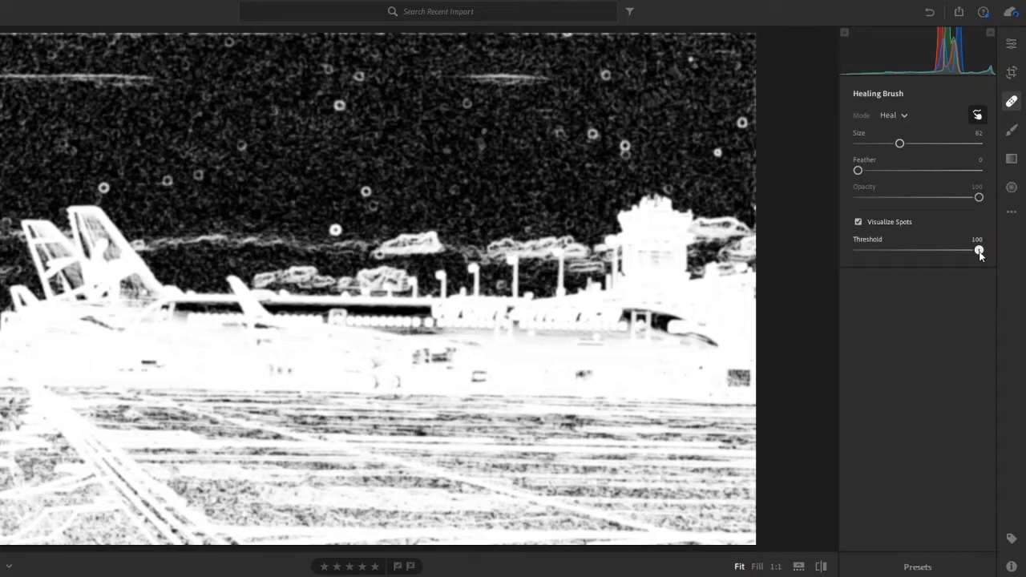
{"action": "left_click_drag", "start_coordinate": [979, 250], "coordinate": [505, 217]}
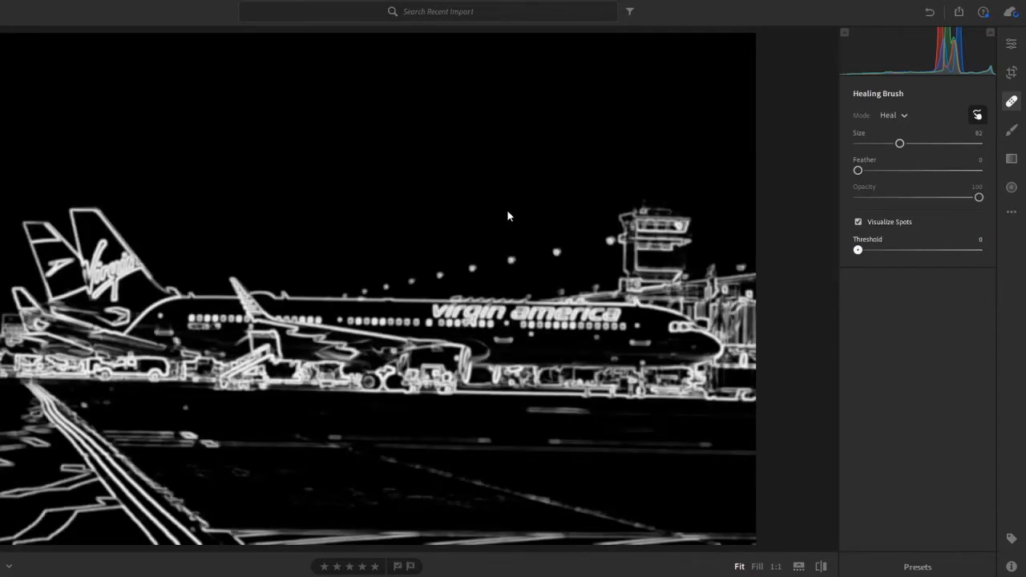
{"action": "left_click_drag", "start_coordinate": [511, 215], "coordinate": [979, 250]}
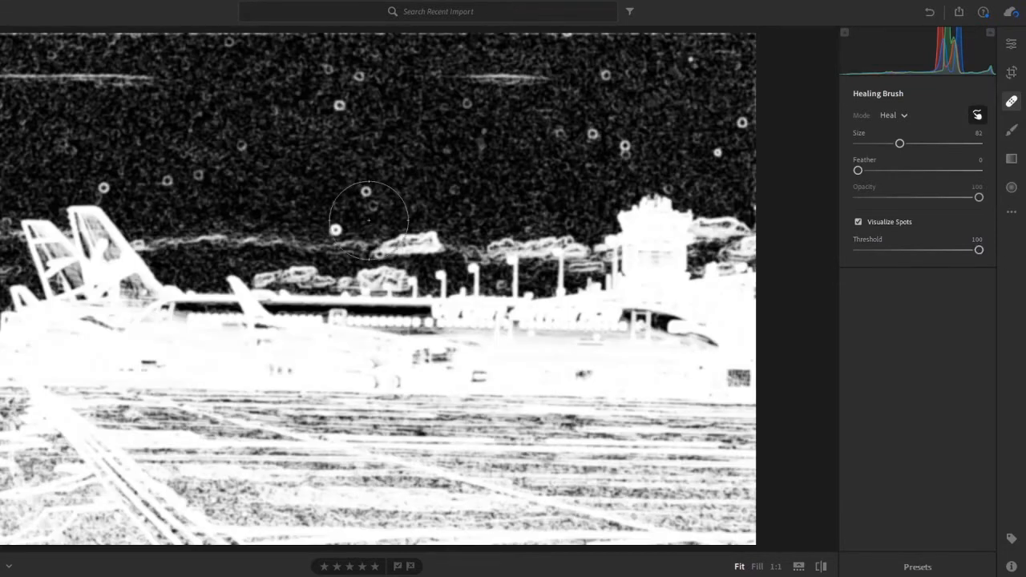
Step: Reduce the healing brush size to 75 and heal the dust spot just above the red Virgin tail fin
{"action": "key", "text": "bracketleft"}
{"action": "key", "text": "bracketleft"}
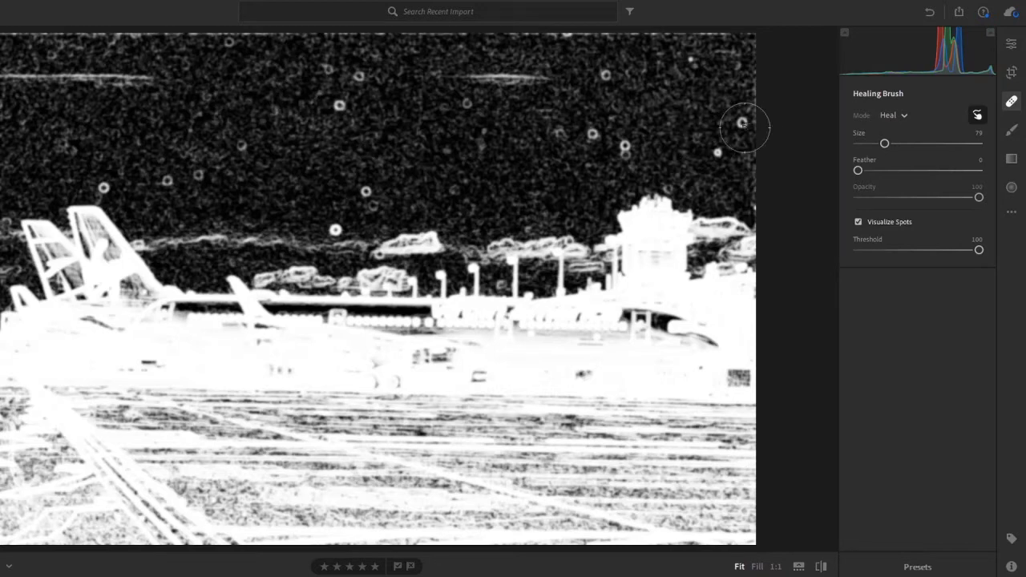
{"action": "key", "text": "bracketleft"}
{"action": "key", "text": "bracketleft"}
{"action": "key", "text": "bracketleft"}
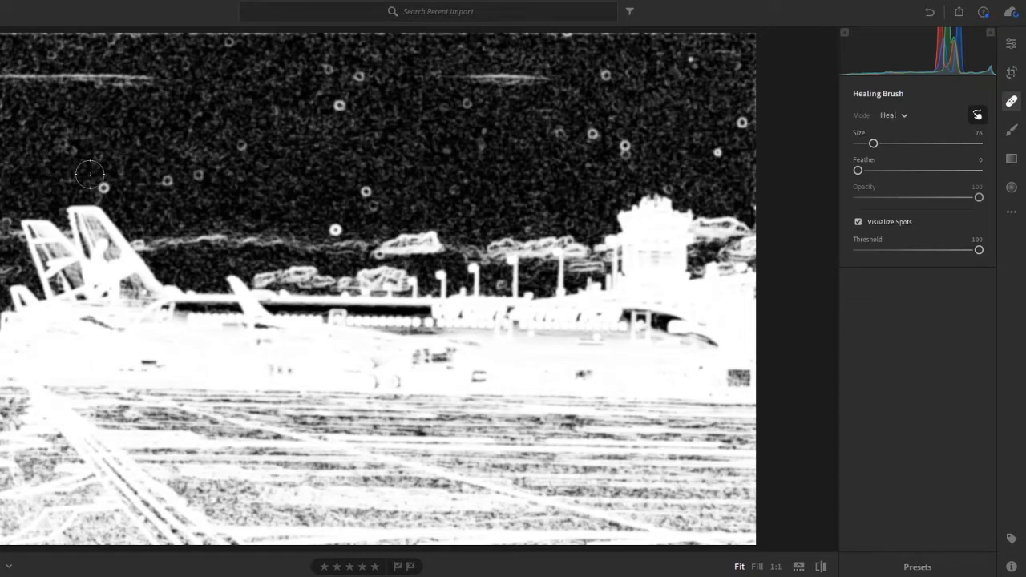
{"action": "key", "text": "bracketleft"}
{"action": "left_click", "coordinate": [104, 187]}
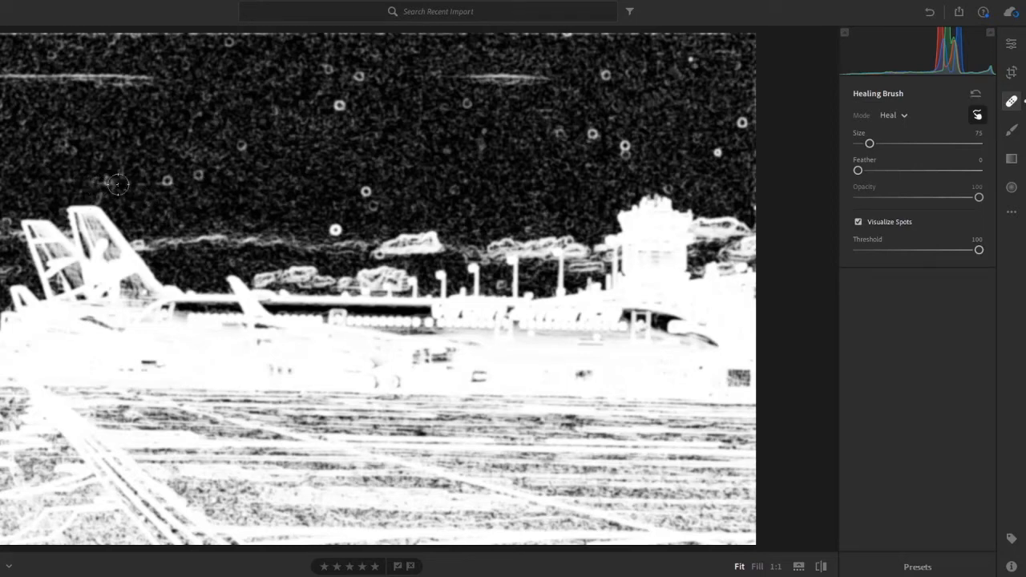
Step: Show the tool overlay and move the healed spot's source to clean sky above the neighbouring white-and-red tail
{"action": "right_click", "coordinate": [108, 172]}
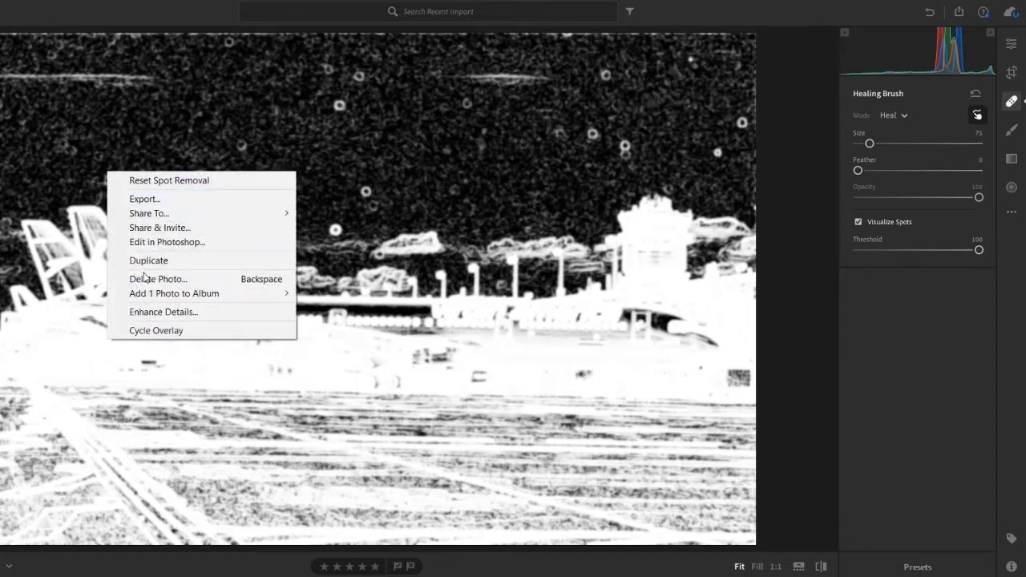
{"action": "left_click", "coordinate": [153, 330]}
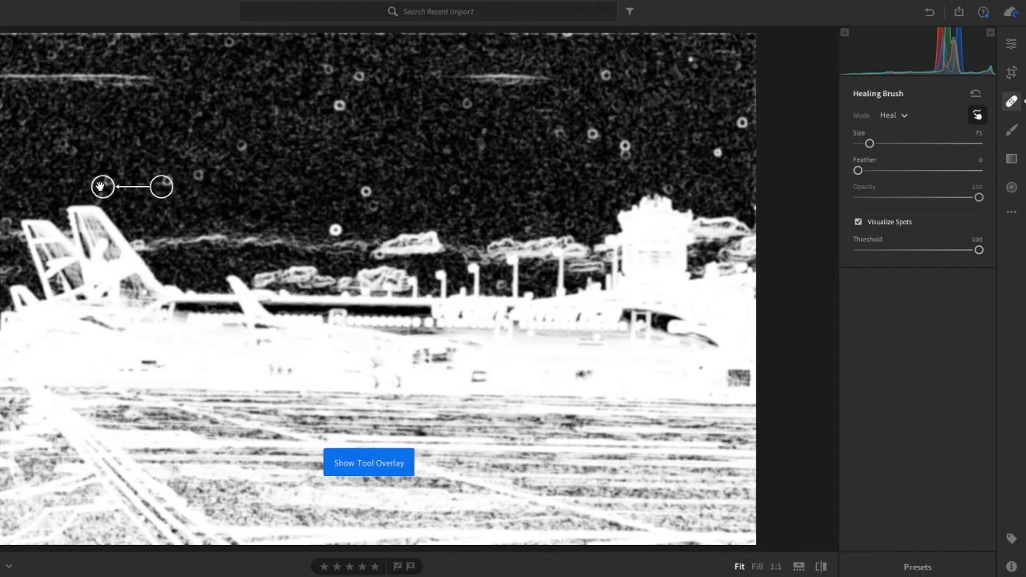
{"action": "left_click_drag", "start_coordinate": [161, 187], "coordinate": [44, 164]}
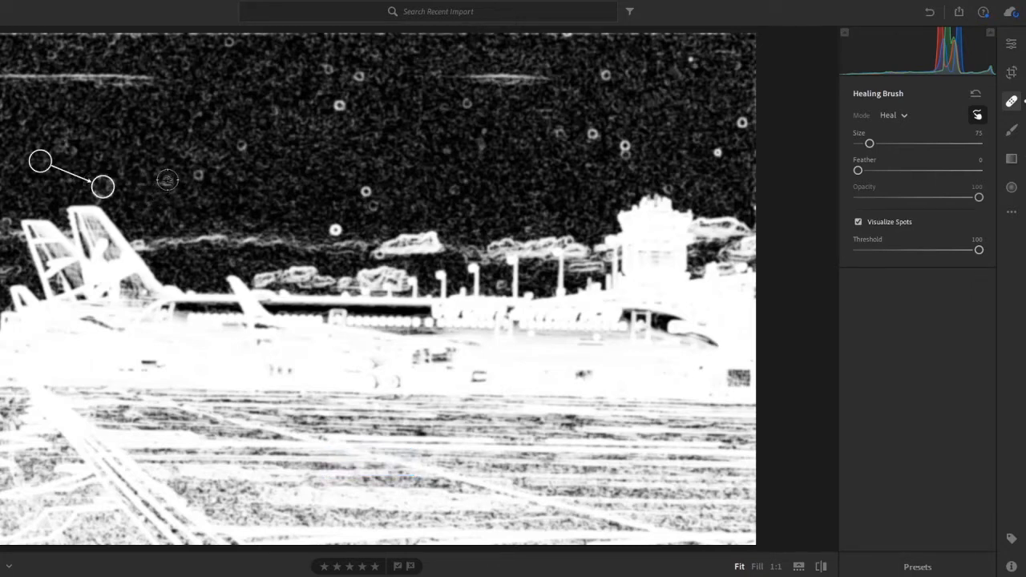
Step: Heal the sky spots from beside the red tail fin to the small middle cloud, briefly checking the photo without spot visualization
{"action": "left_click", "coordinate": [166, 181]}
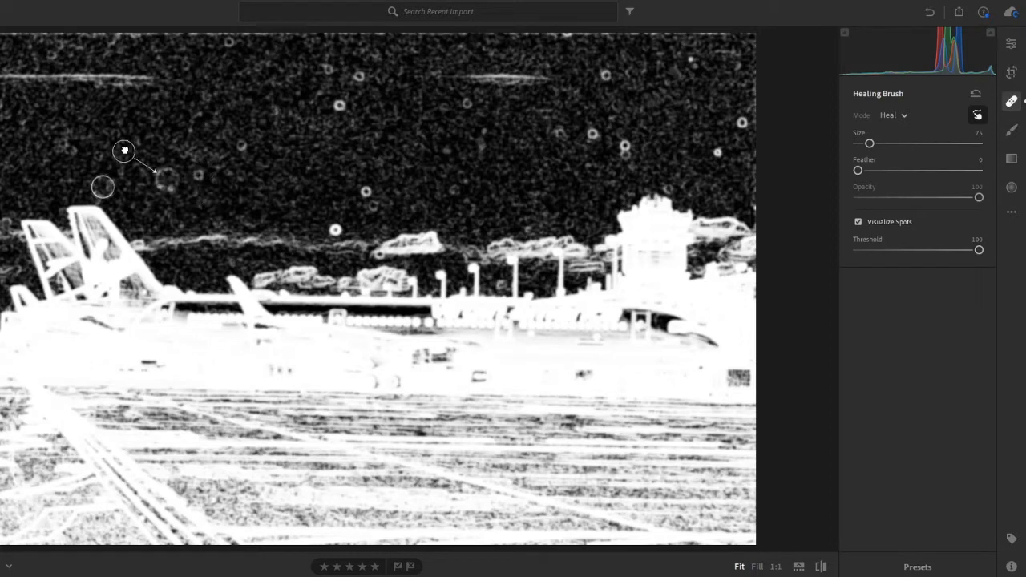
{"action": "left_click", "coordinate": [198, 173]}
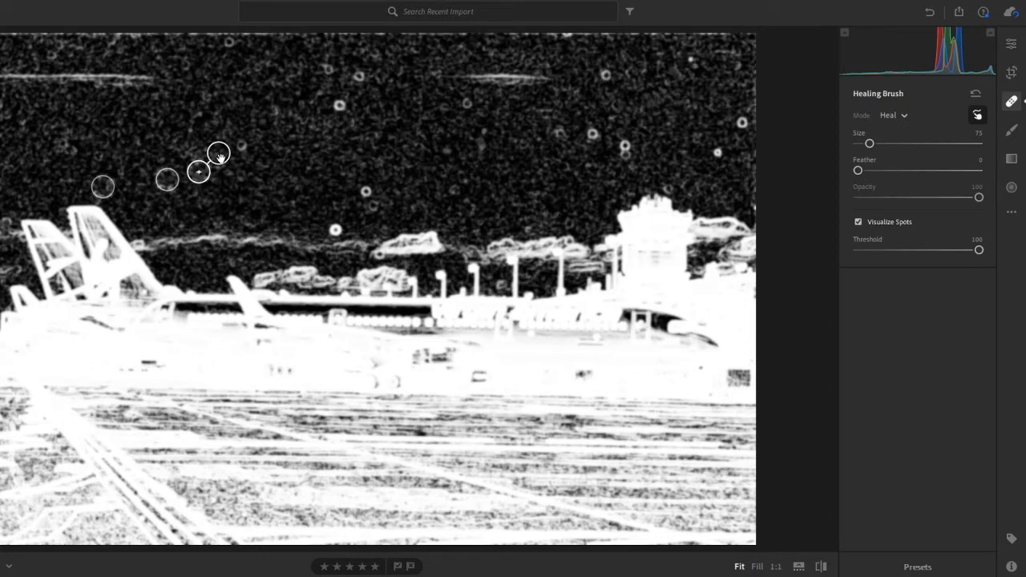
{"action": "left_click_drag", "start_coordinate": [219, 158], "coordinate": [197, 152]}
{"action": "left_click", "coordinate": [245, 145]}
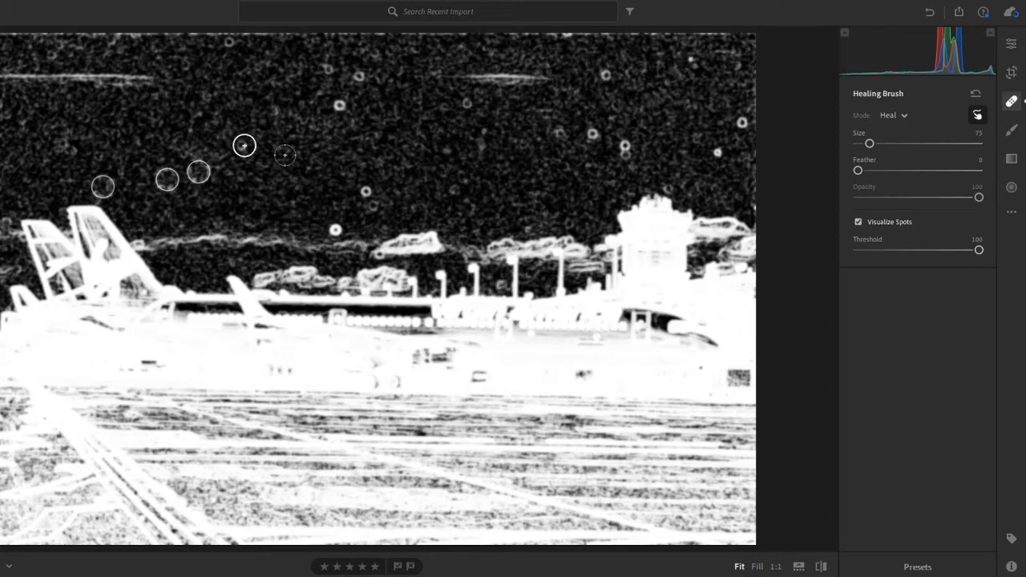
{"action": "left_click", "coordinate": [363, 195]}
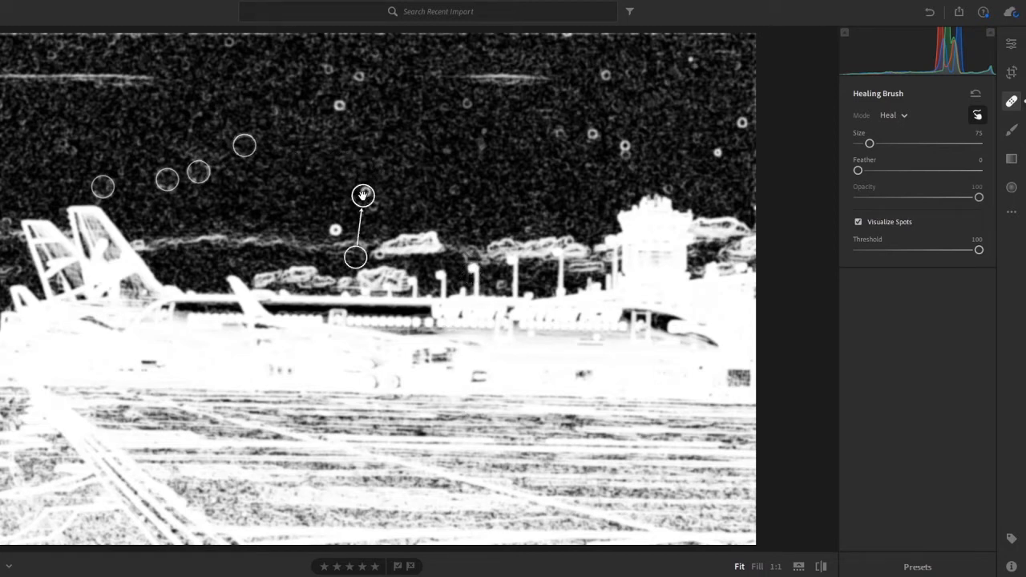
{"action": "left_click", "coordinate": [329, 228]}
{"action": "scroll", "coordinate": [374, 261], "scroll_direction": "down", "scroll_amount": 3}
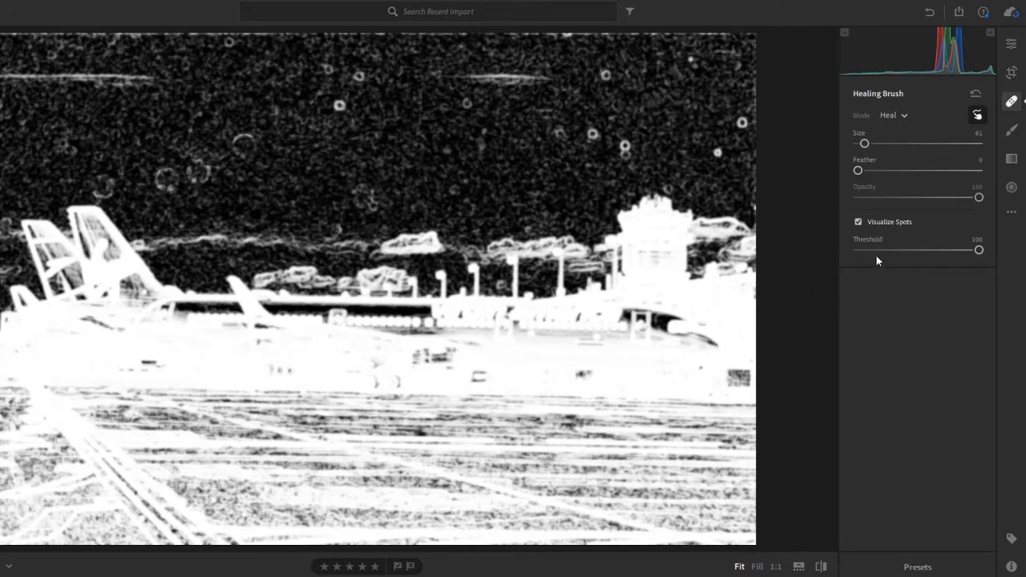
{"action": "left_click", "coordinate": [884, 219]}
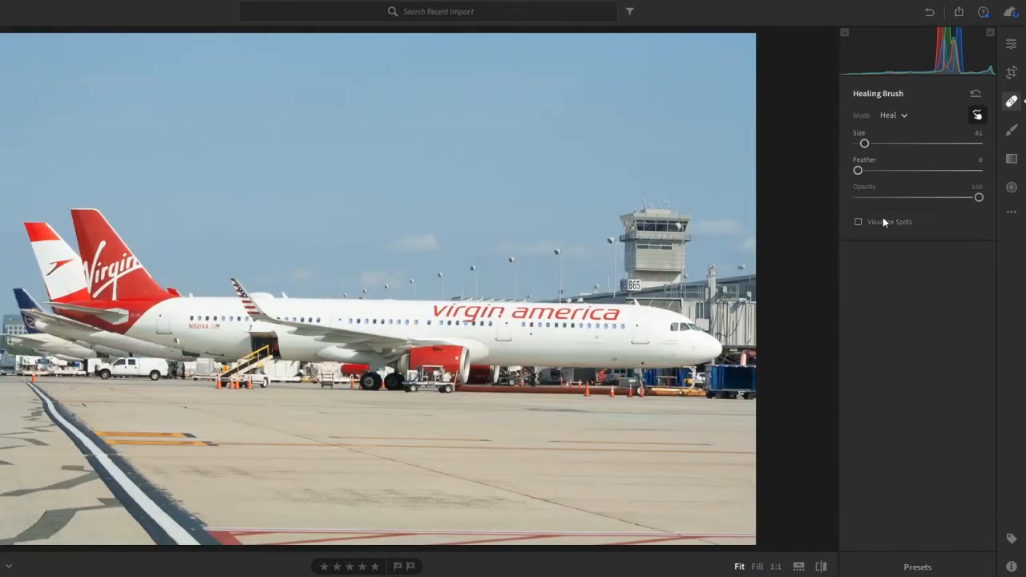
{"action": "left_click", "coordinate": [883, 219]}
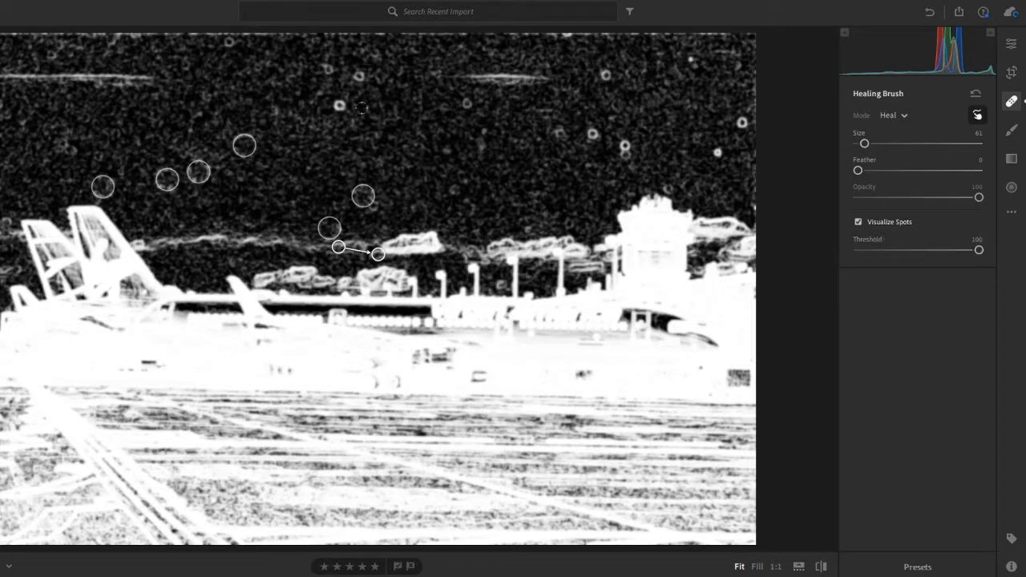
Step: Set the healing brush size back to 75 and heal the dust spots across the upper and central sky
{"action": "scroll", "coordinate": [340, 107], "scroll_direction": "up", "scroll_amount": 3}
{"action": "left_click", "coordinate": [340, 107]}
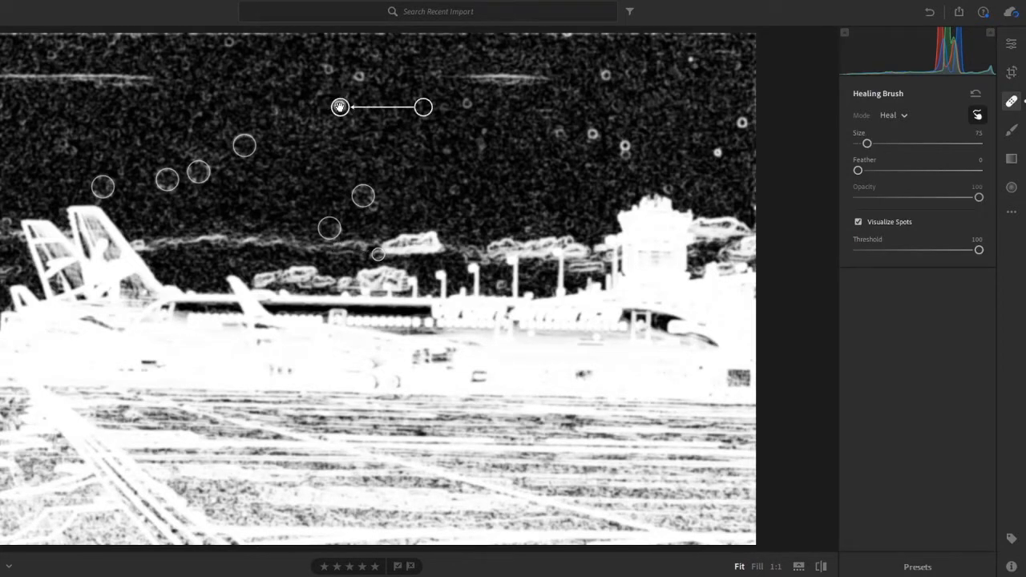
{"action": "left_click", "coordinate": [327, 66]}
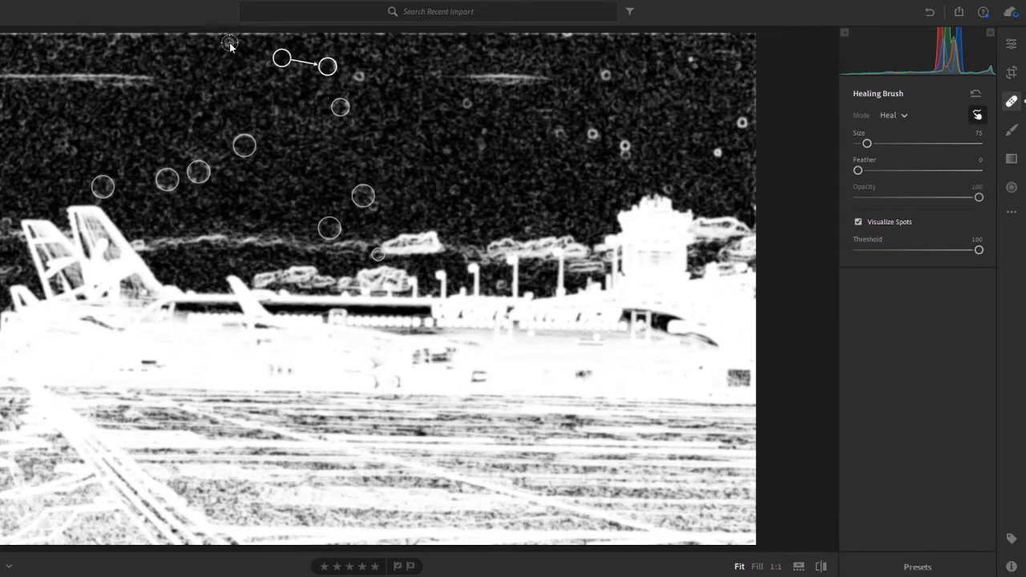
{"action": "left_click", "coordinate": [230, 44]}
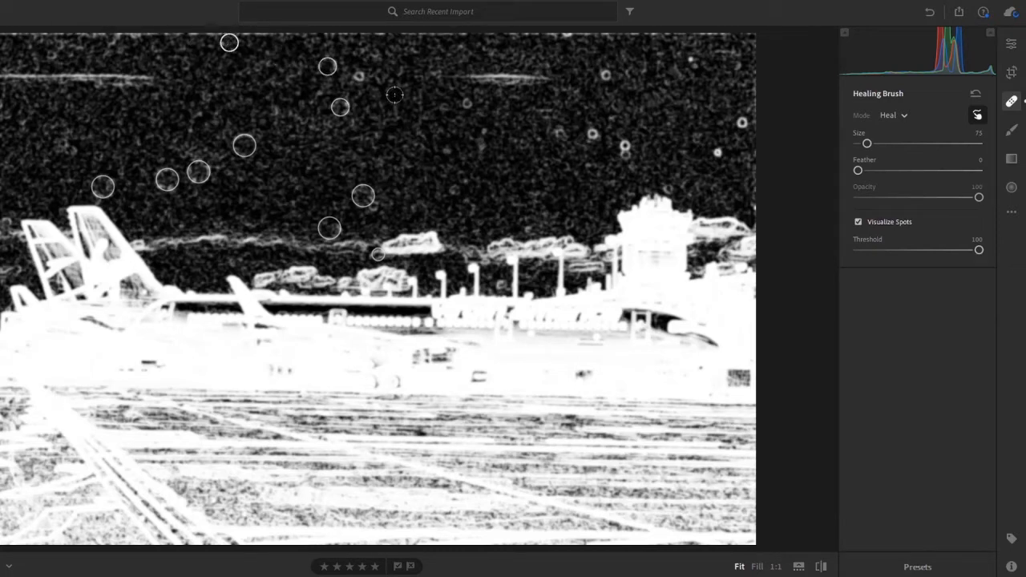
{"action": "left_click", "coordinate": [357, 76]}
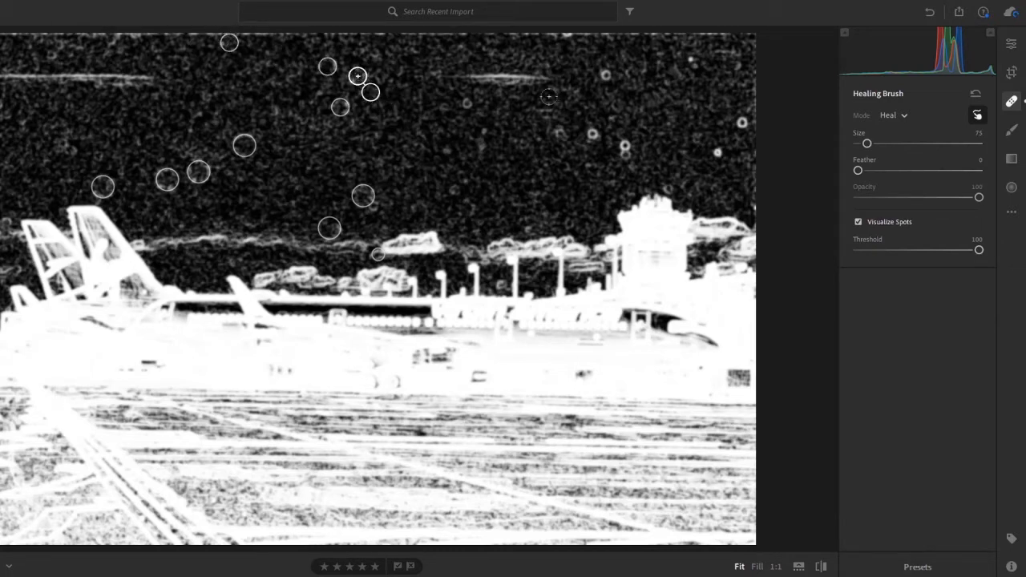
{"action": "left_click", "coordinate": [467, 101]}
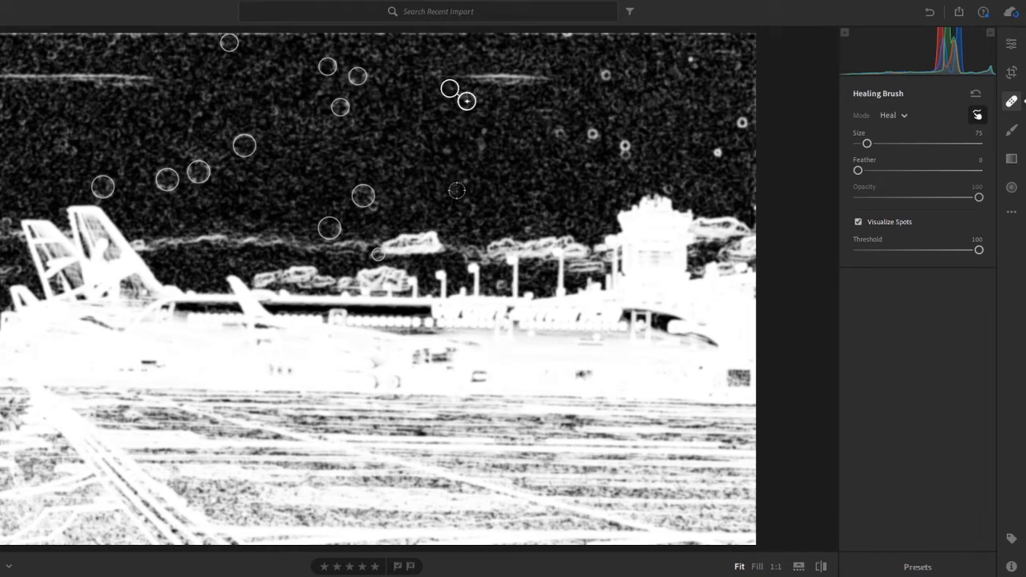
{"action": "left_click", "coordinate": [451, 190]}
{"action": "left_click", "coordinate": [444, 146]}
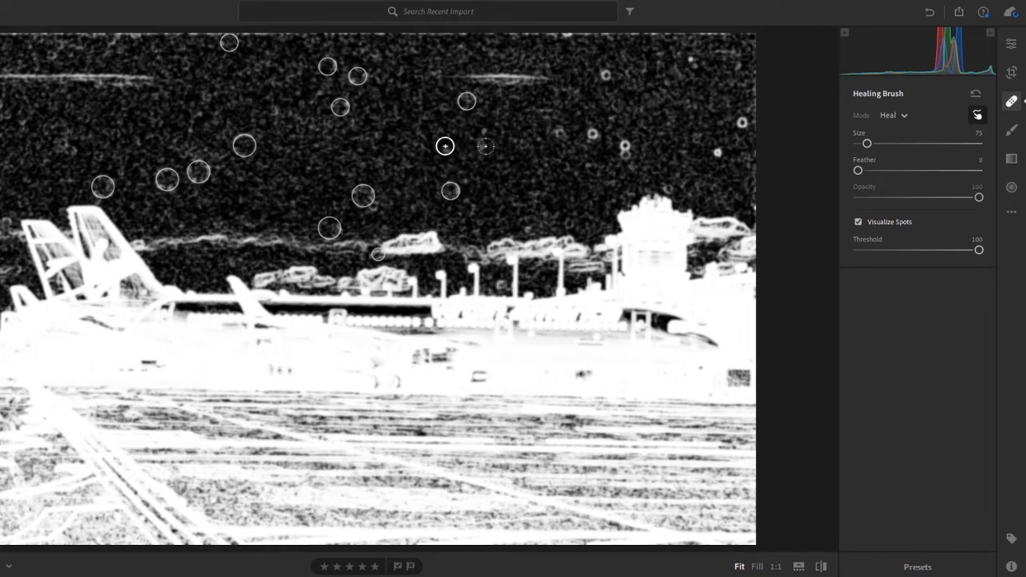
Step: Heal the three spots in the sky up and to the left of the control tower, enlarging the brush to 76 for the last
{"action": "left_click", "coordinate": [555, 133]}
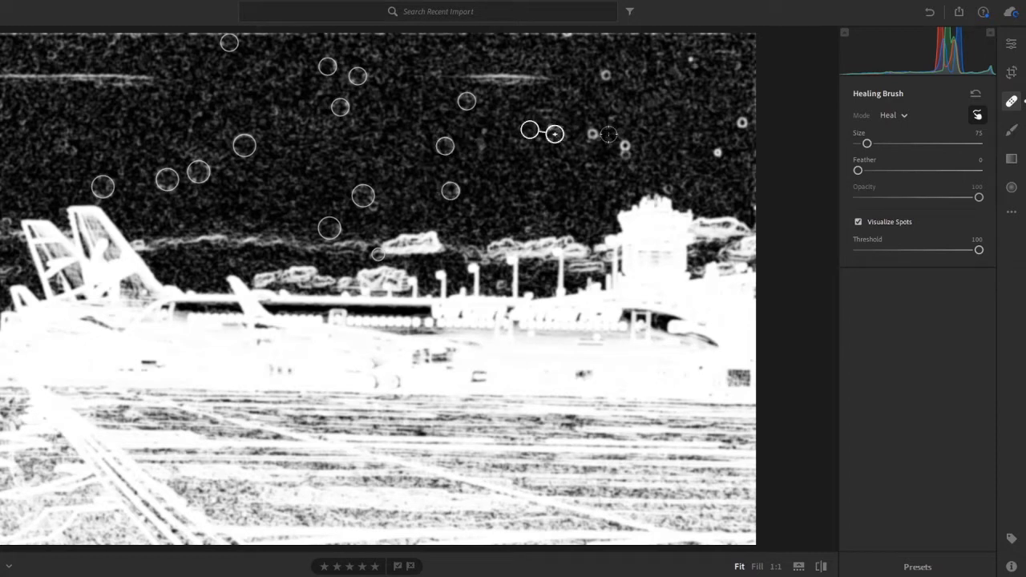
{"action": "left_click", "coordinate": [592, 134]}
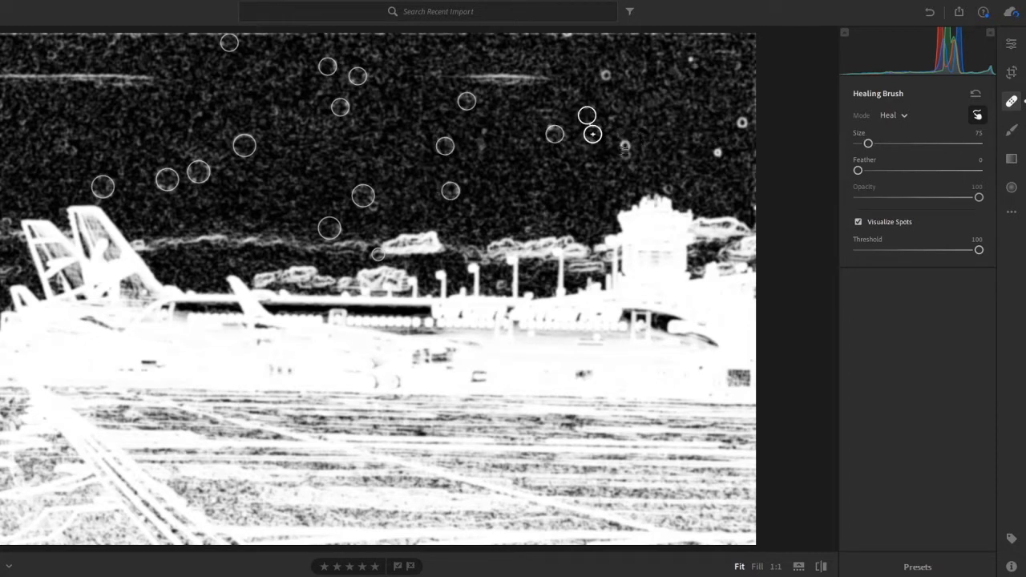
{"action": "scroll", "coordinate": [629, 148], "scroll_direction": "up", "scroll_amount": 3}
{"action": "left_click", "coordinate": [628, 147]}
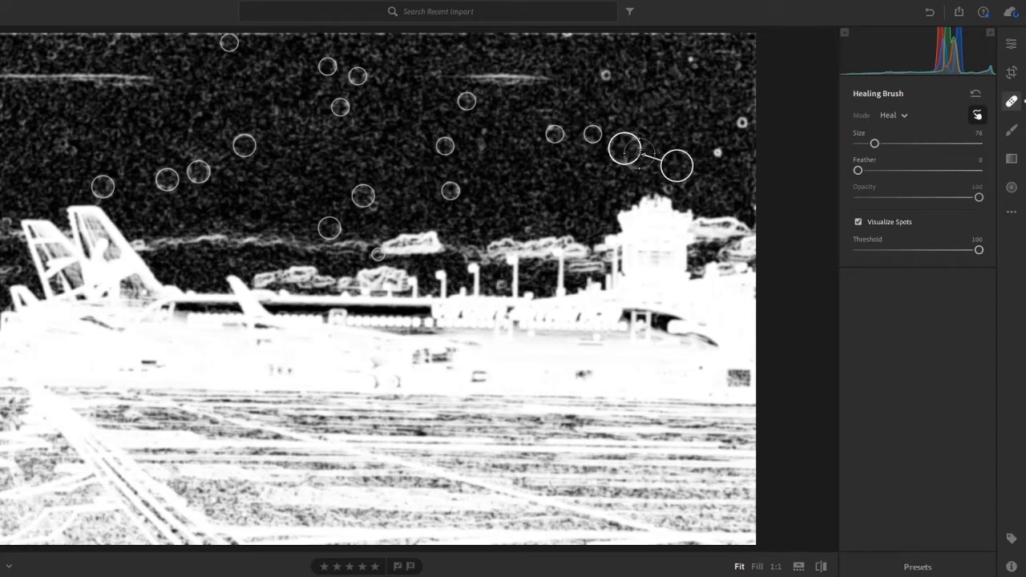
Step: Return the brush size to 75 and heal the four spots high above and to the right of the control tower
{"action": "scroll", "coordinate": [606, 73], "scroll_direction": "down", "scroll_amount": 1}
{"action": "left_click", "coordinate": [606, 73]}
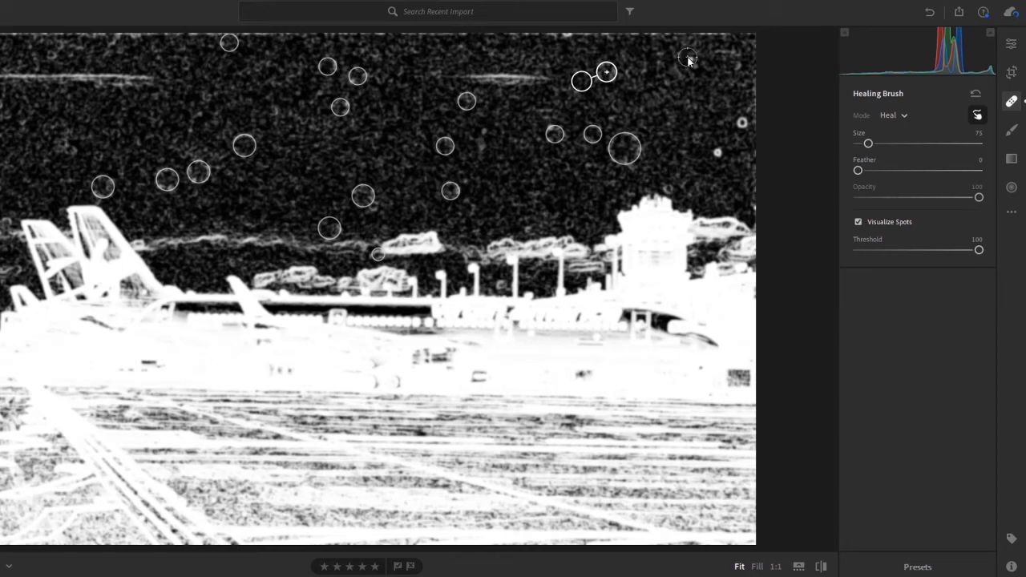
{"action": "left_click", "coordinate": [688, 59]}
{"action": "left_click", "coordinate": [740, 121]}
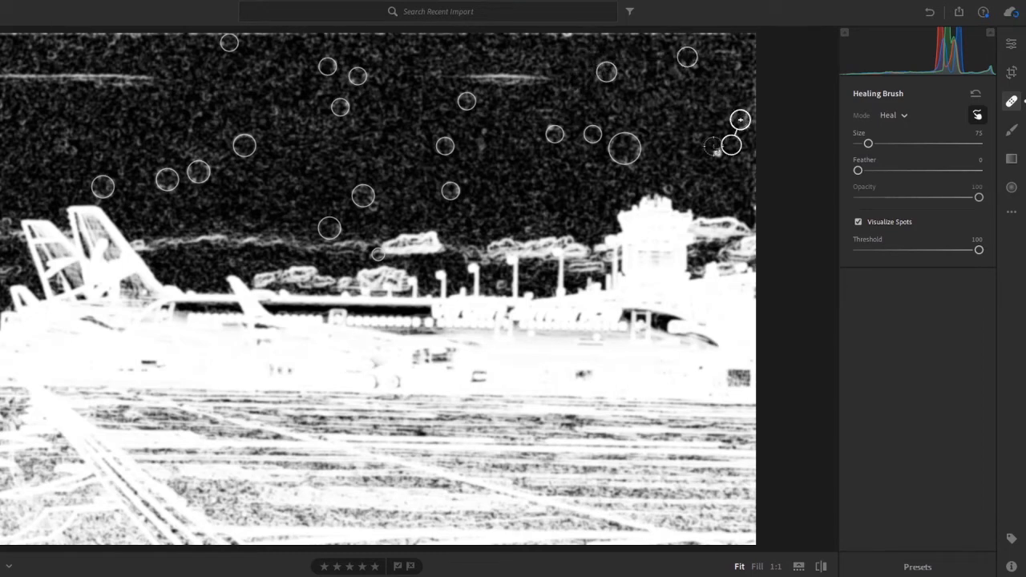
{"action": "left_click", "coordinate": [718, 153]}
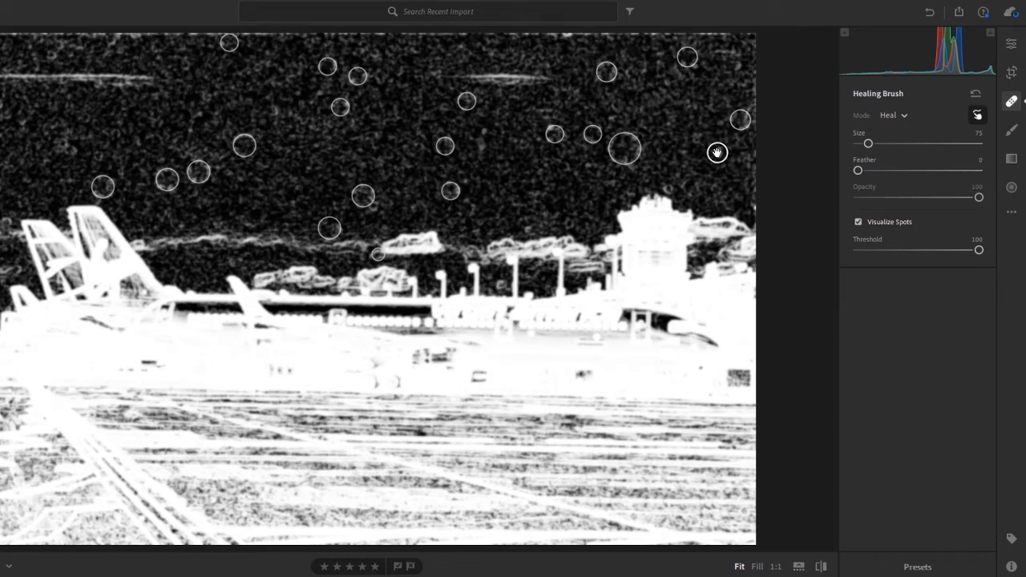
Step: Heal the spots directly above the control tower and over the cloud beside it, and turn off Visualize Spots
{"action": "scroll", "coordinate": [659, 181], "scroll_direction": "down", "scroll_amount": 2}
{"action": "left_click", "coordinate": [667, 186]}
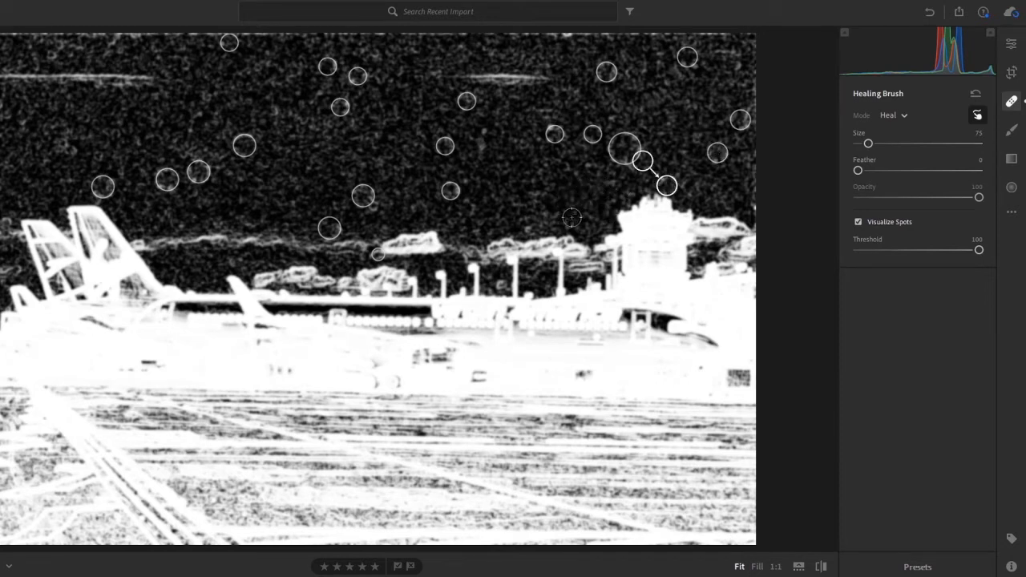
{"action": "scroll", "coordinate": [573, 217], "scroll_direction": "down", "scroll_amount": 1}
{"action": "left_click", "coordinate": [567, 220]}
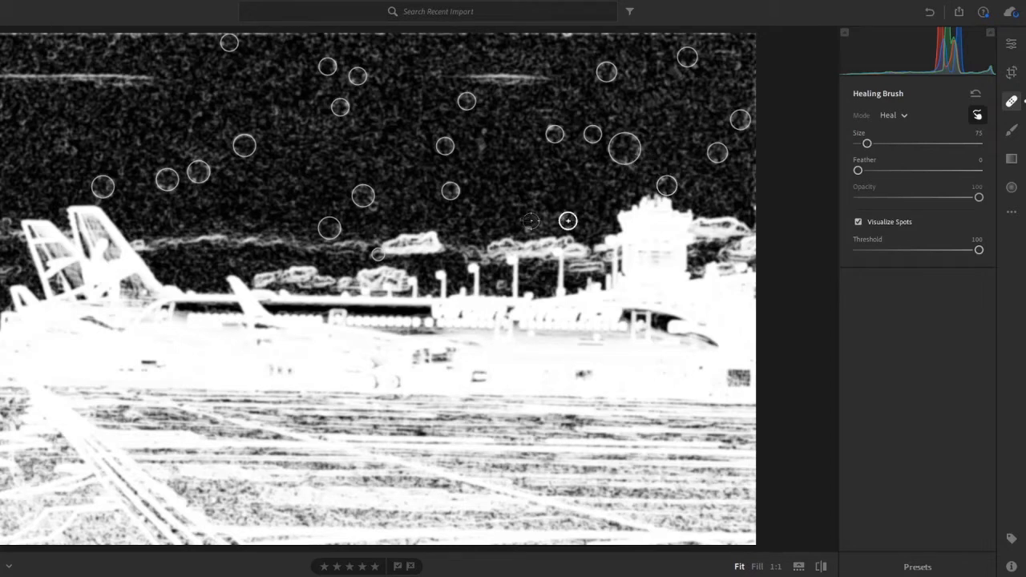
{"action": "scroll", "coordinate": [487, 279], "scroll_direction": "down", "scroll_amount": 3}
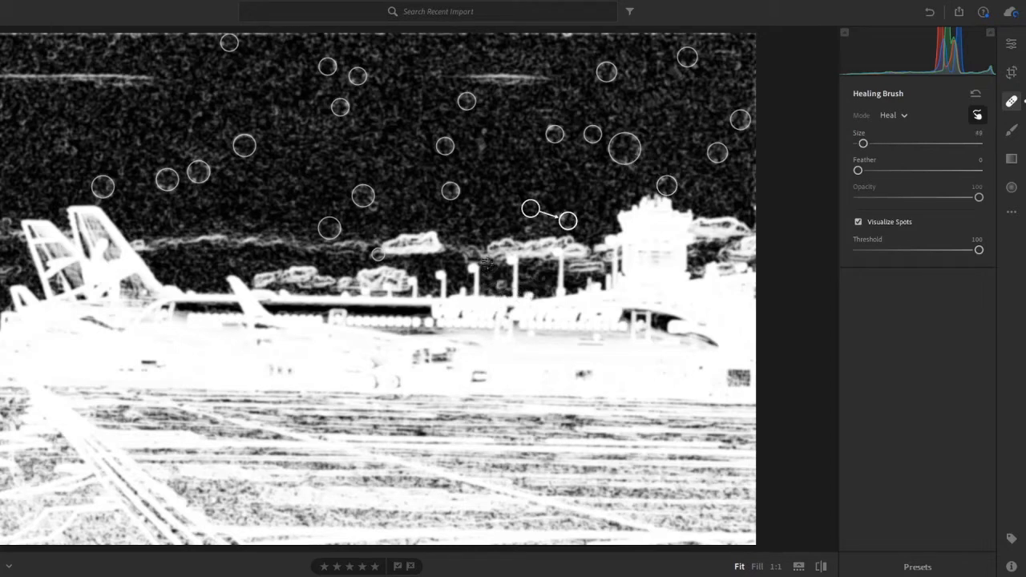
{"action": "left_click", "coordinate": [886, 225]}
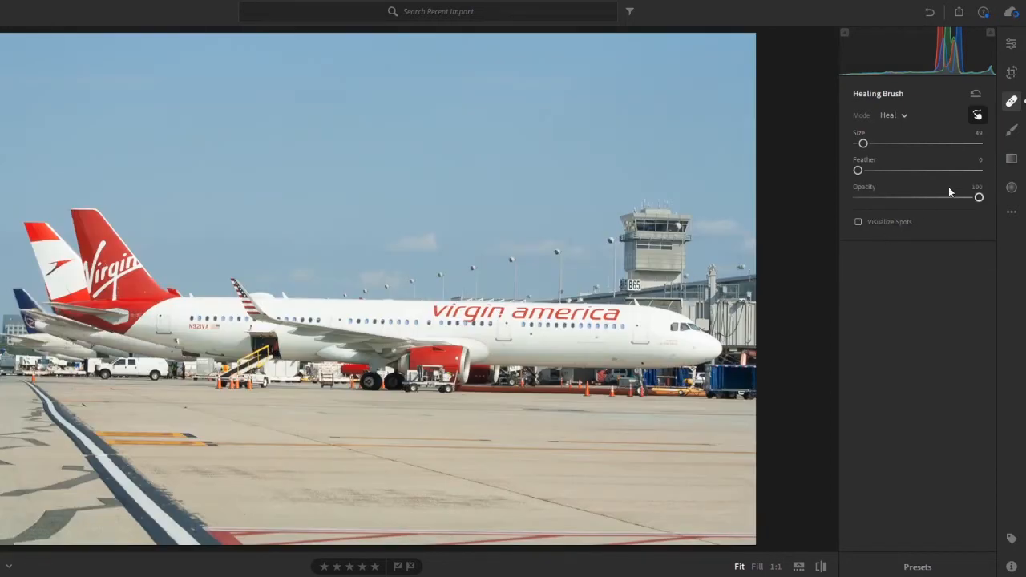
Step: Raise Dehaze to +100 in the photo's effects to exaggerate any dust spots left in the sky
{"action": "left_click", "coordinate": [1010, 43]}
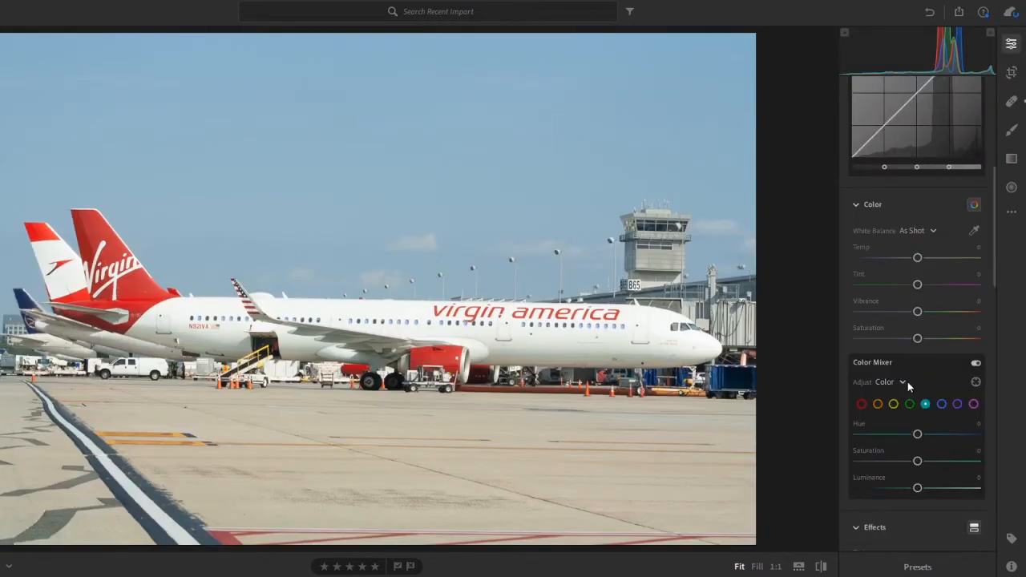
{"action": "scroll", "coordinate": [908, 378], "scroll_direction": "up", "scroll_amount": 5}
{"action": "scroll", "coordinate": [908, 370], "scroll_direction": "down", "scroll_amount": 8}
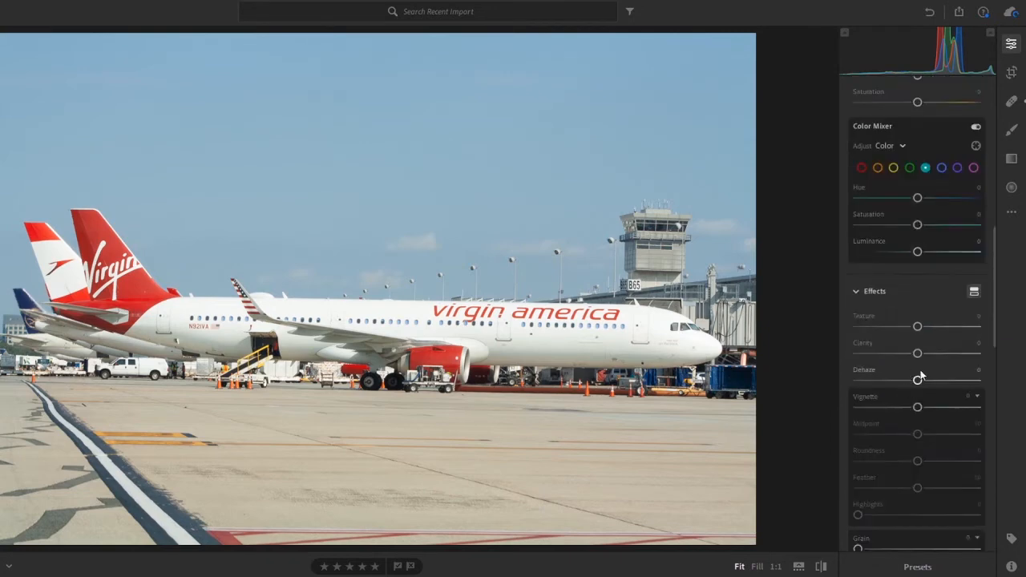
{"action": "left_click_drag", "start_coordinate": [914, 387], "coordinate": [978, 381]}
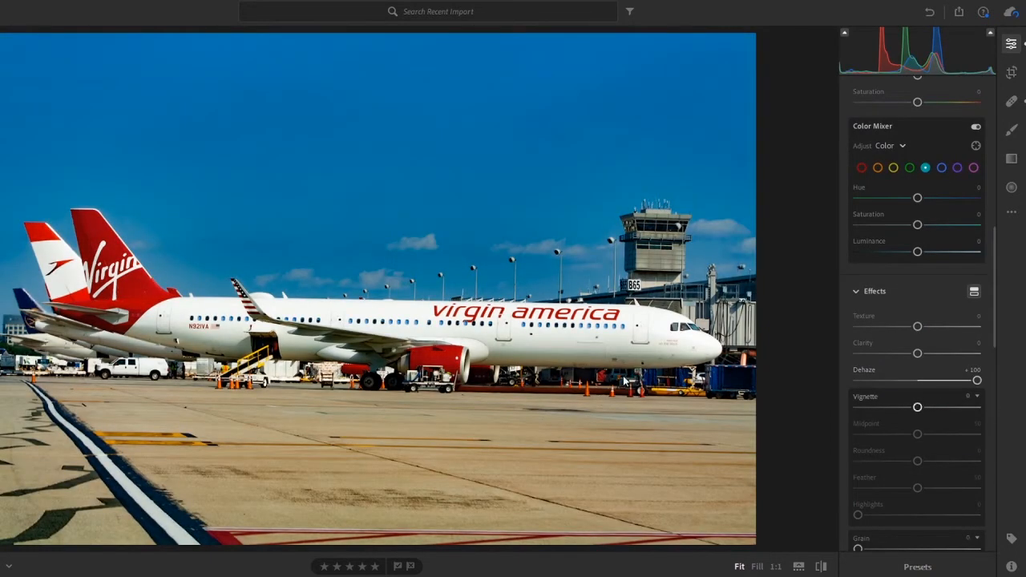
Step: Heal the two spots just above the cloud beside the control tower, one without Visualize Spots and one with it turned back on
{"action": "left_click", "coordinate": [1012, 101]}
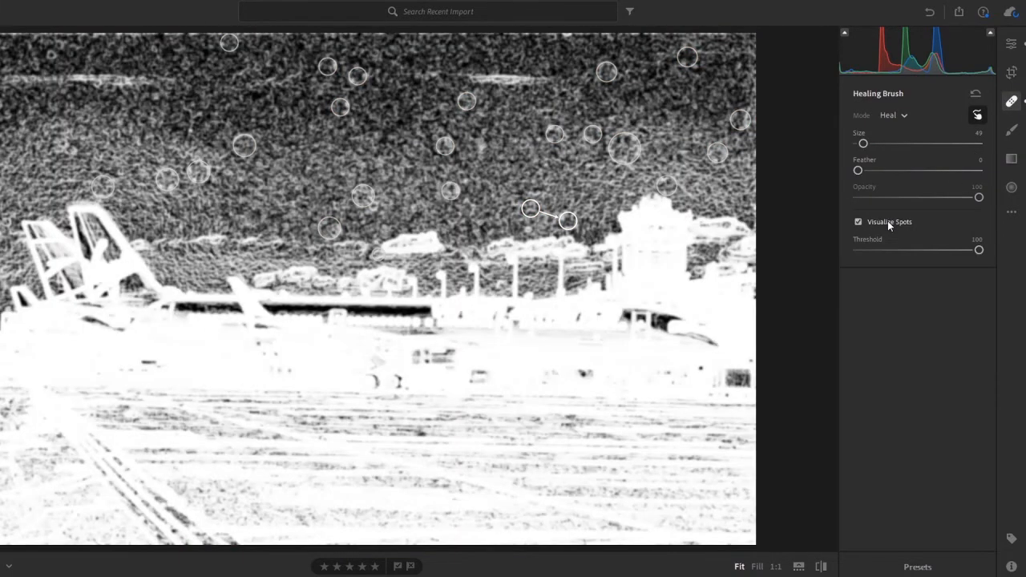
{"action": "left_click", "coordinate": [887, 221]}
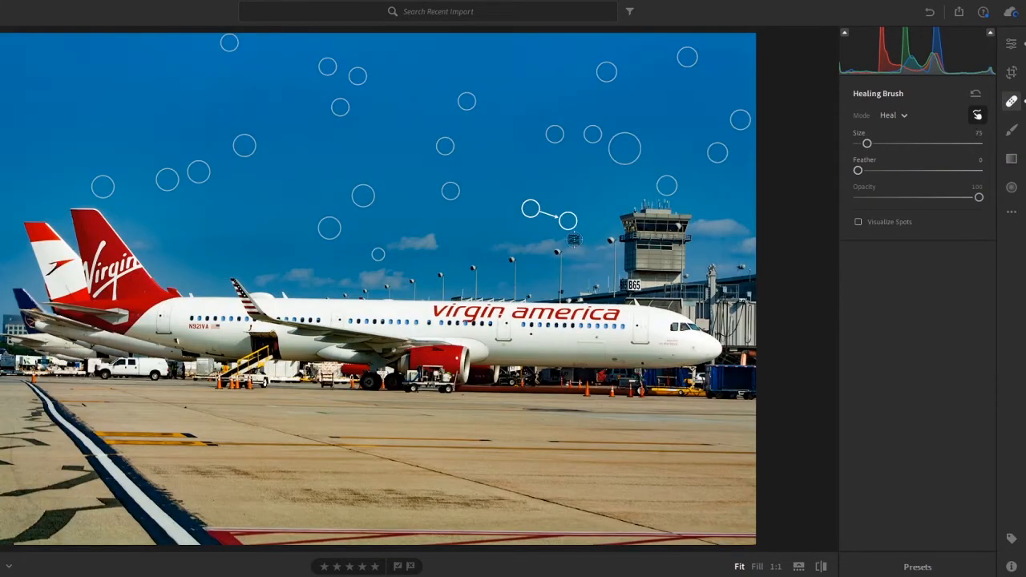
{"action": "left_click", "coordinate": [568, 239]}
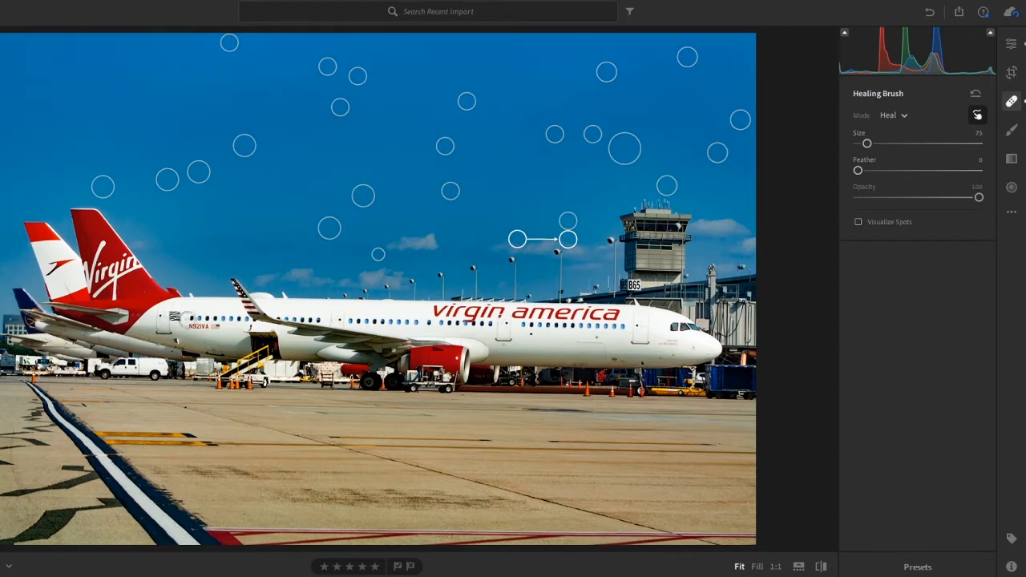
{"action": "left_click", "coordinate": [903, 223]}
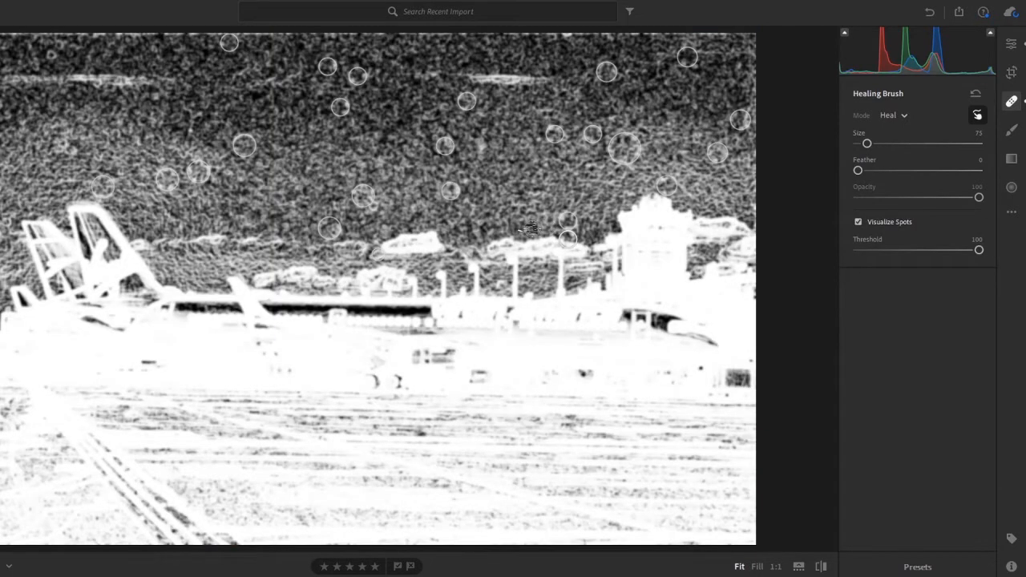
{"action": "left_click", "coordinate": [522, 231]}
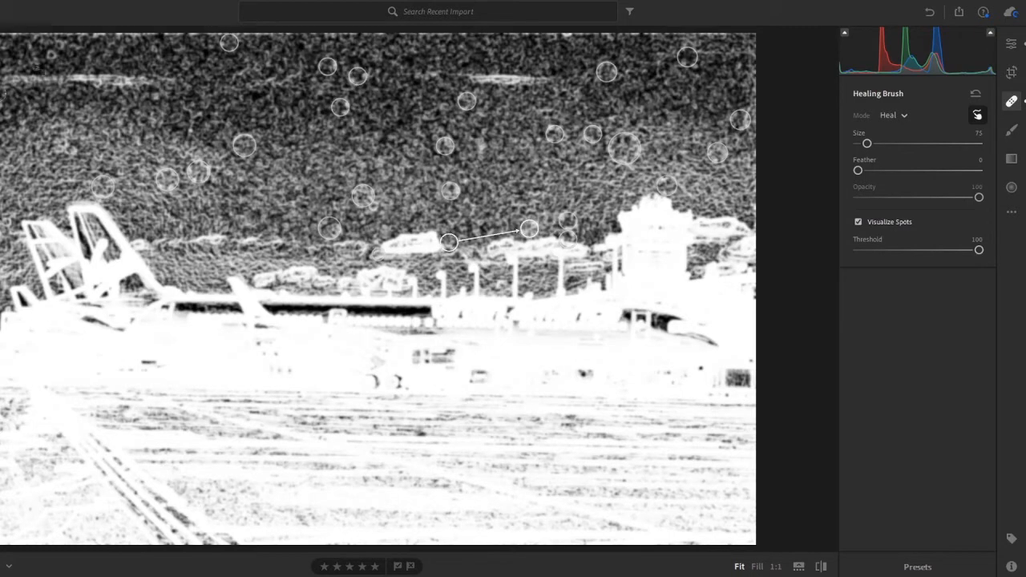
Step: Heal the spot in the sky's upper-left corner with a size 77 brush and the one beside the tails at the photo's left edge with size 75
{"action": "scroll", "coordinate": [49, 58], "scroll_direction": "up", "scroll_amount": 5}
{"action": "left_click", "coordinate": [49, 49]}
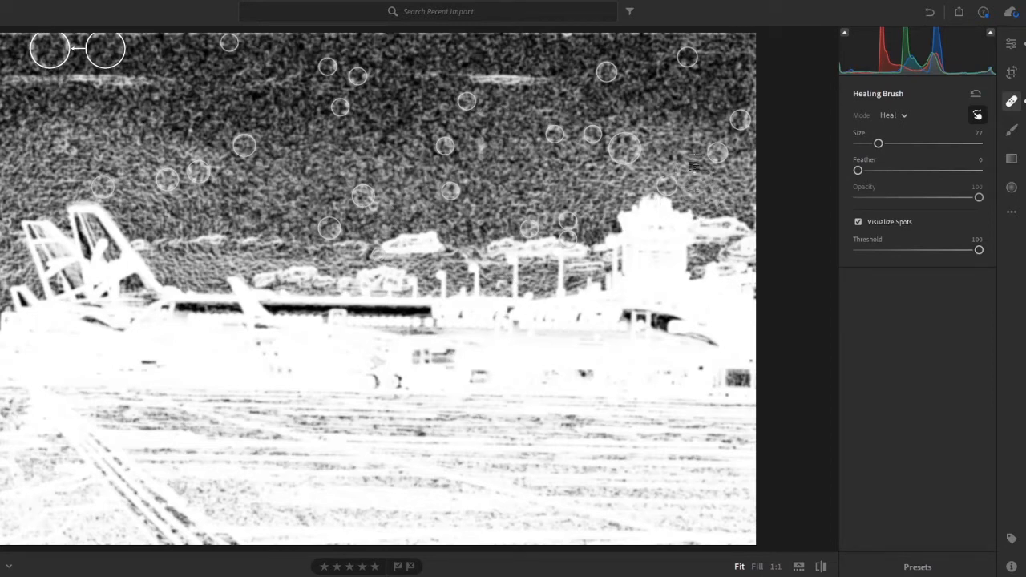
{"action": "scroll", "coordinate": [11, 192], "scroll_direction": "down", "scroll_amount": 1}
{"action": "scroll", "coordinate": [6, 219], "scroll_direction": "down", "scroll_amount": 2}
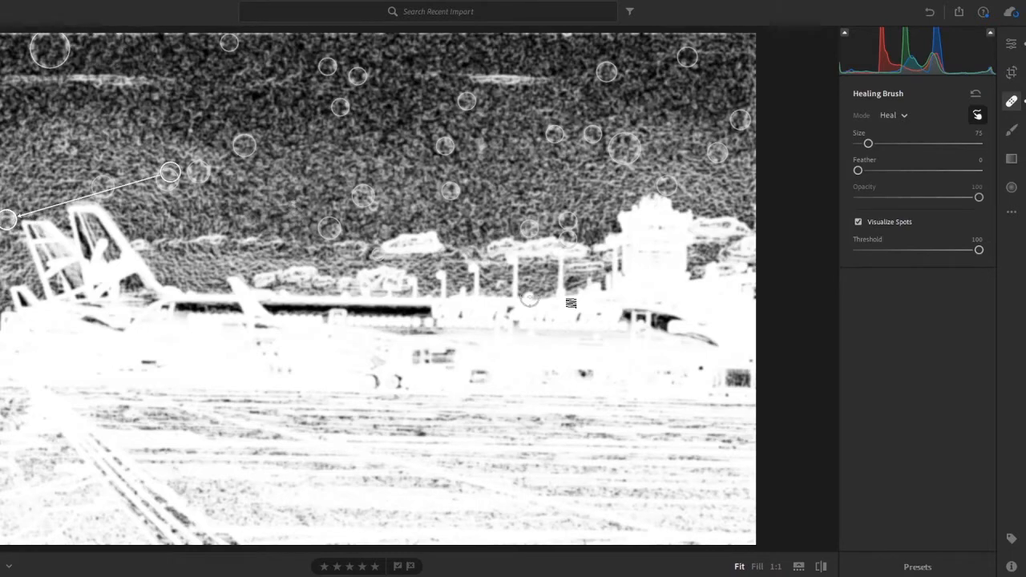
Step: Heal the spot just above the leftmost tails with a size 76 brush, toggling Visualize Spots to check the sky
{"action": "left_click", "coordinate": [883, 222]}
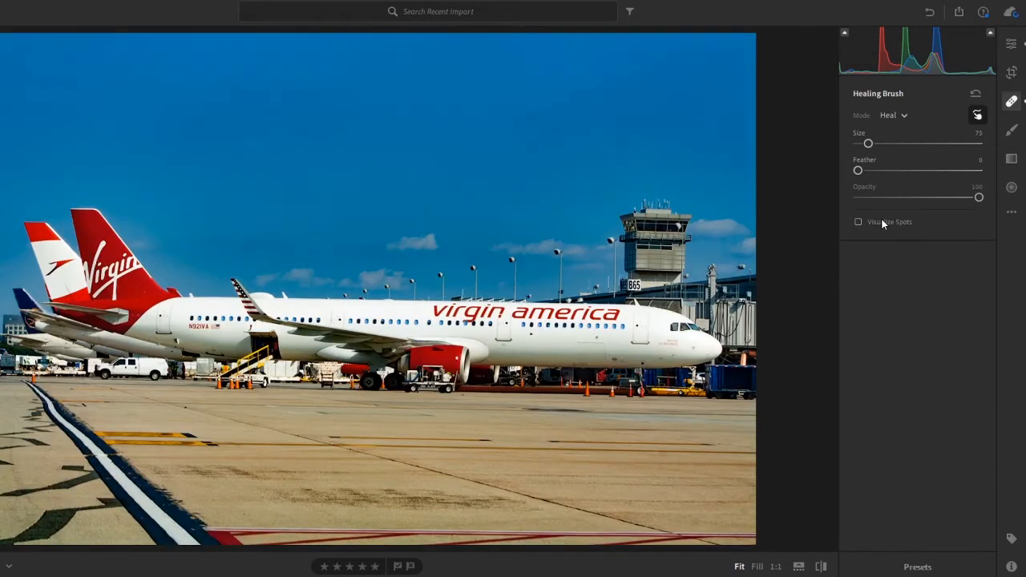
{"action": "left_click", "coordinate": [882, 221]}
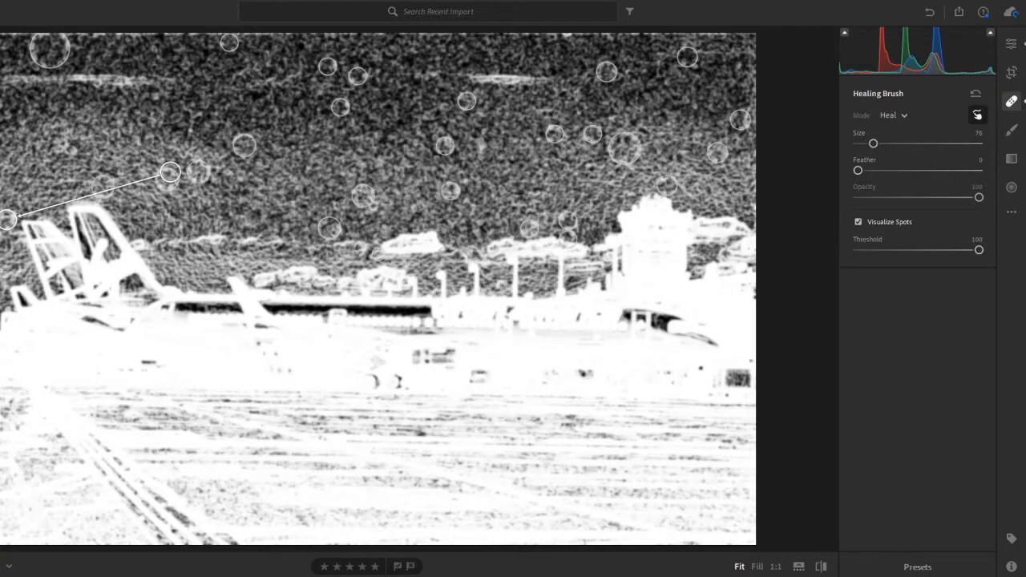
{"action": "left_click", "coordinate": [64, 191]}
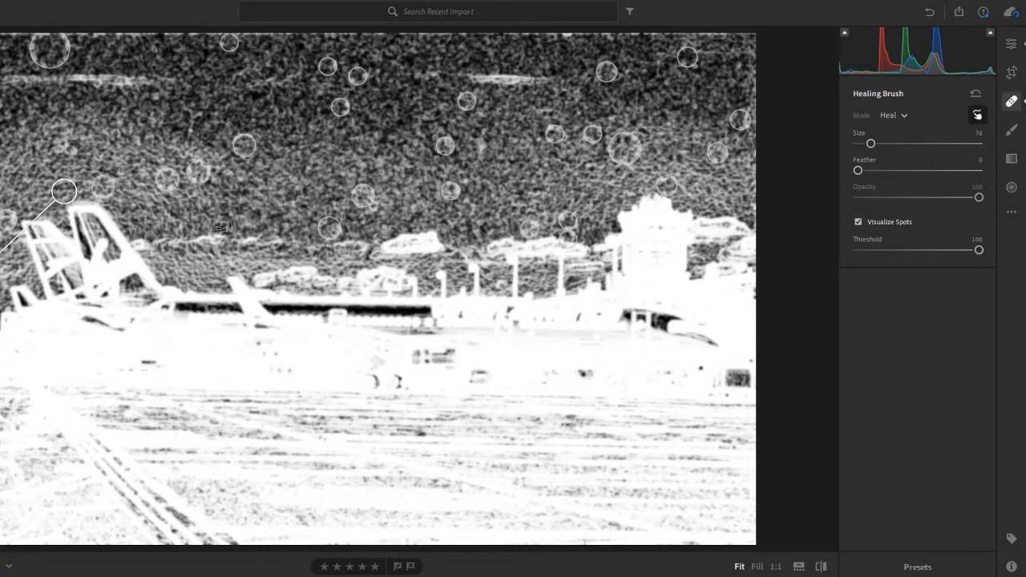
{"action": "left_click", "coordinate": [881, 220]}
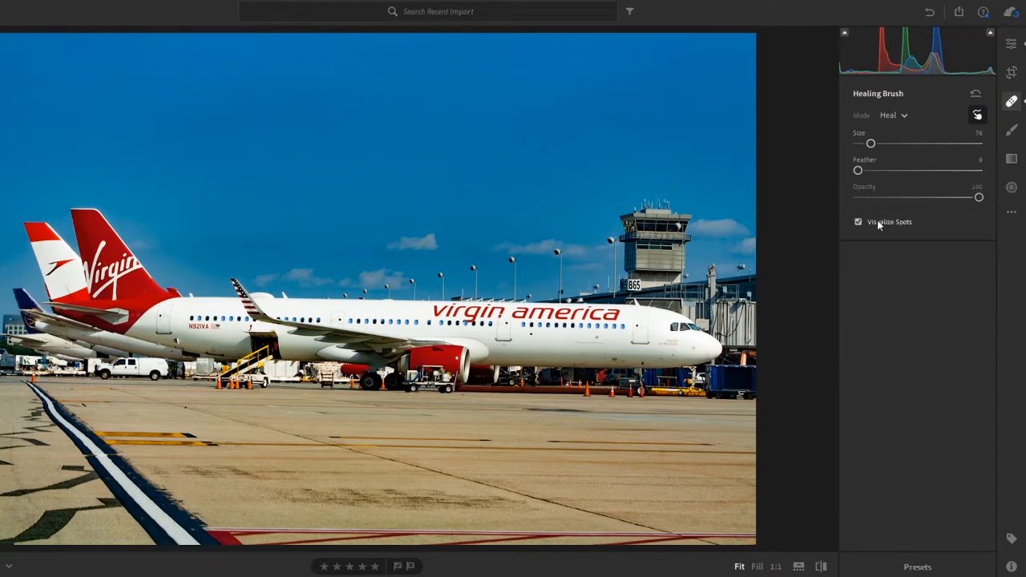
{"action": "left_click", "coordinate": [879, 223]}
{"action": "right_click", "coordinate": [878, 222]}
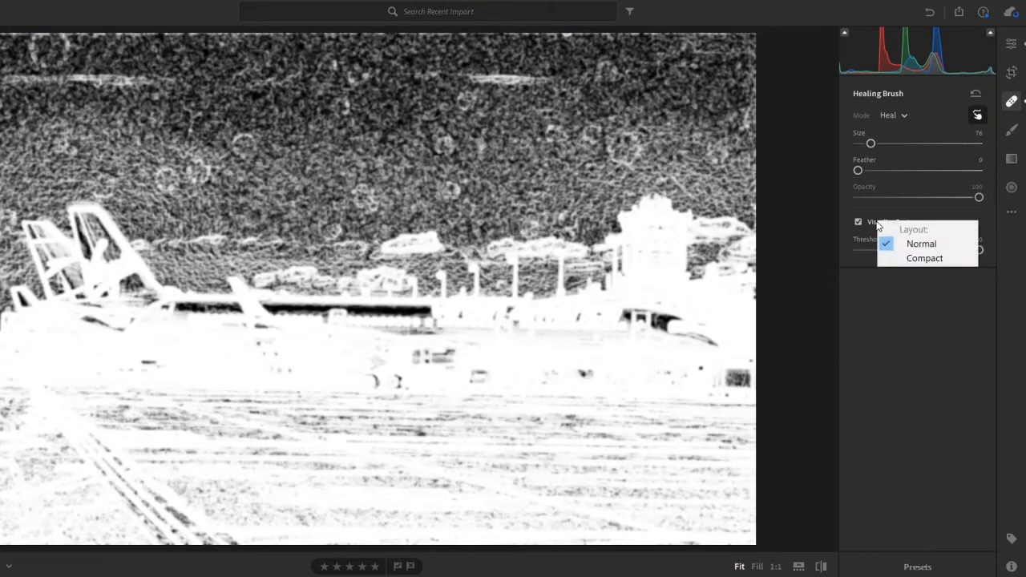
{"action": "left_click", "coordinate": [911, 320]}
Step: Return to the edit adjustments and reset Dehaze to its default
{"action": "left_click", "coordinate": [1009, 47]}
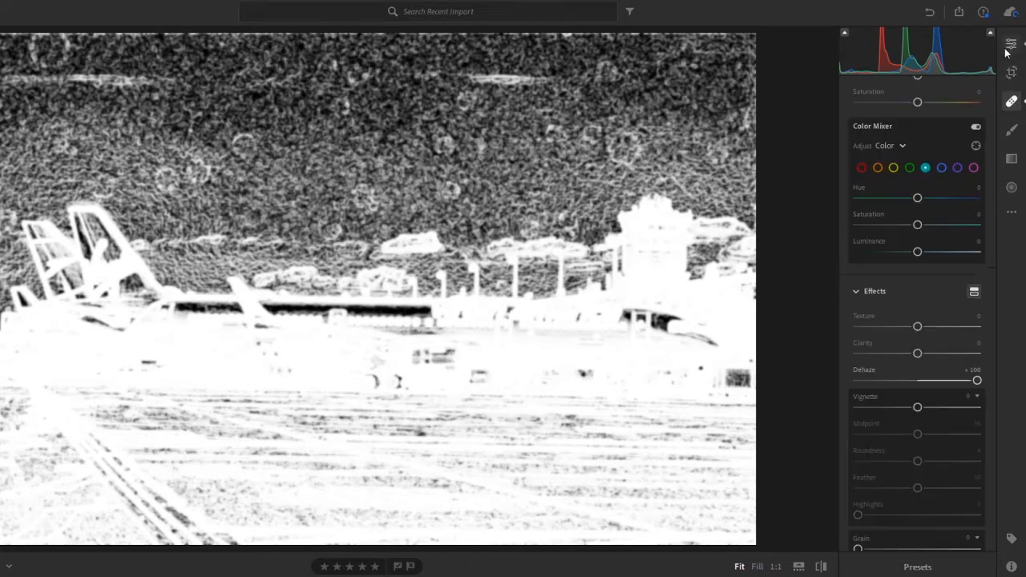
{"action": "scroll", "coordinate": [893, 281], "scroll_direction": "up", "scroll_amount": 3}
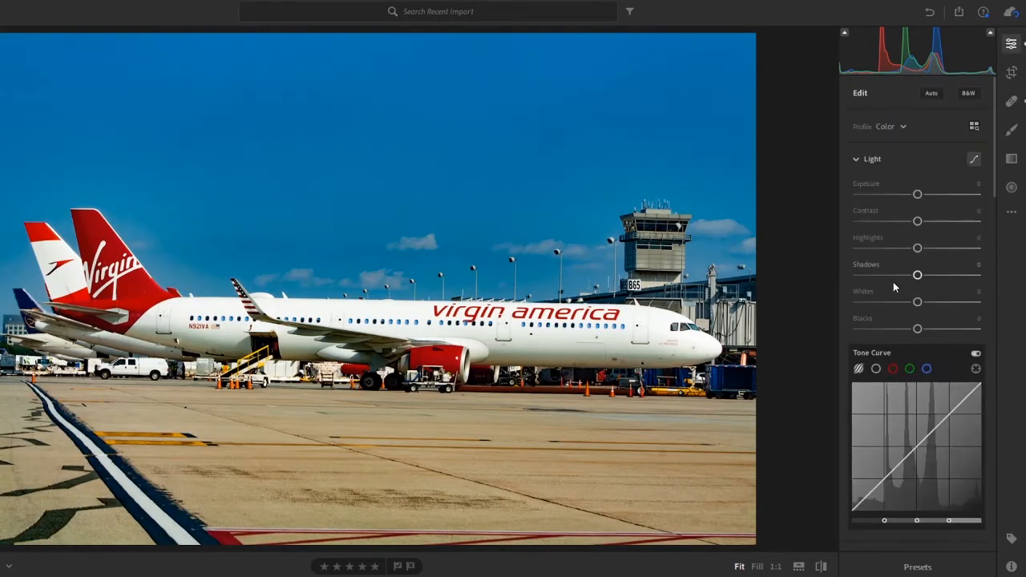
{"action": "scroll", "coordinate": [873, 312], "scroll_direction": "down", "scroll_amount": 10}
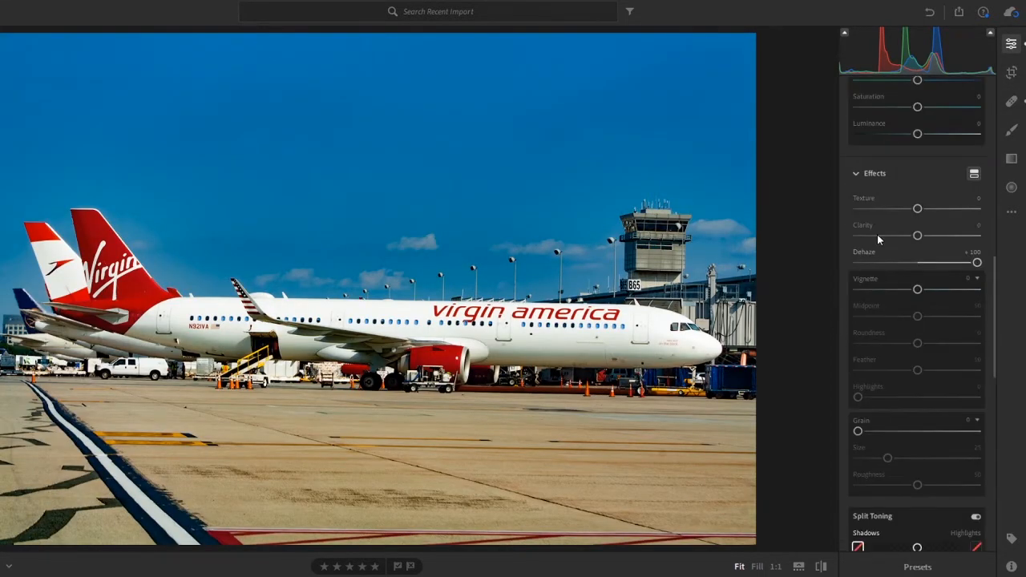
{"action": "double_click", "coordinate": [862, 254]}
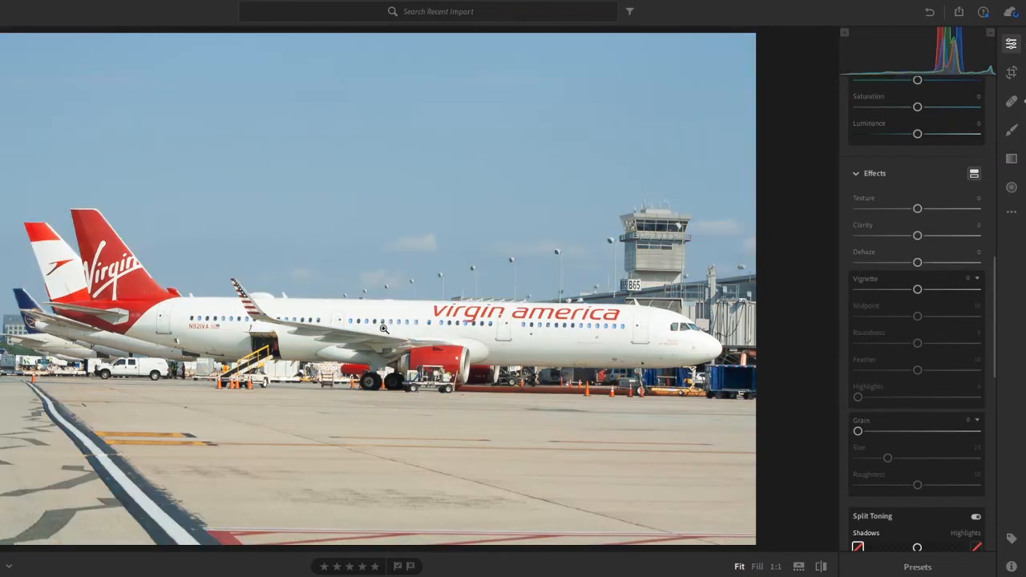
Step: Reset the photo to the original, inspect the unhealed sky at 1:1, and undo back to the +100 Dehaze edit
{"action": "key", "text": "ctrl+r"}
{"action": "key", "text": "ctrl+r"}
{"action": "key", "text": "ctrl+z"}
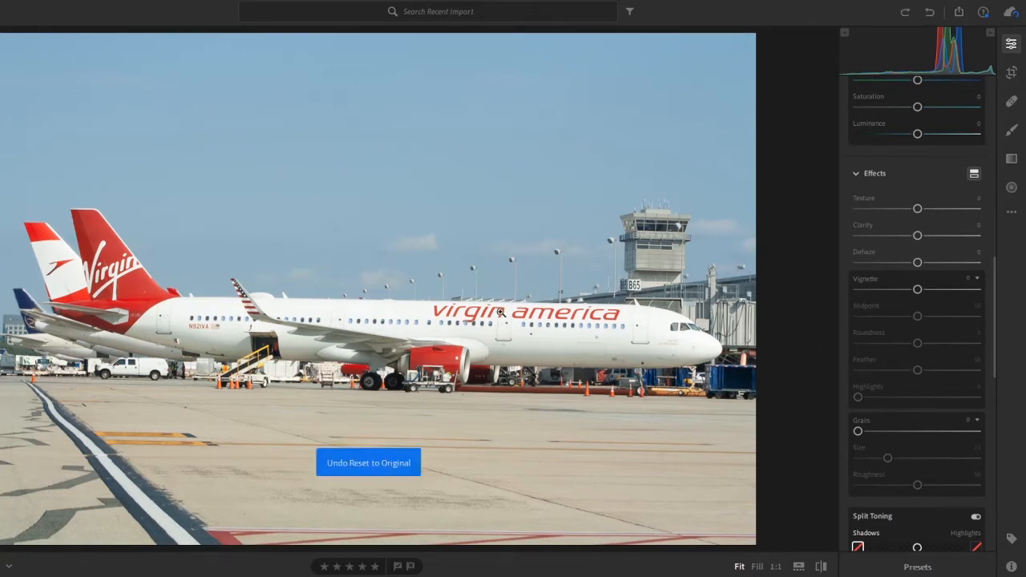
{"action": "left_click", "coordinate": [367, 228]}
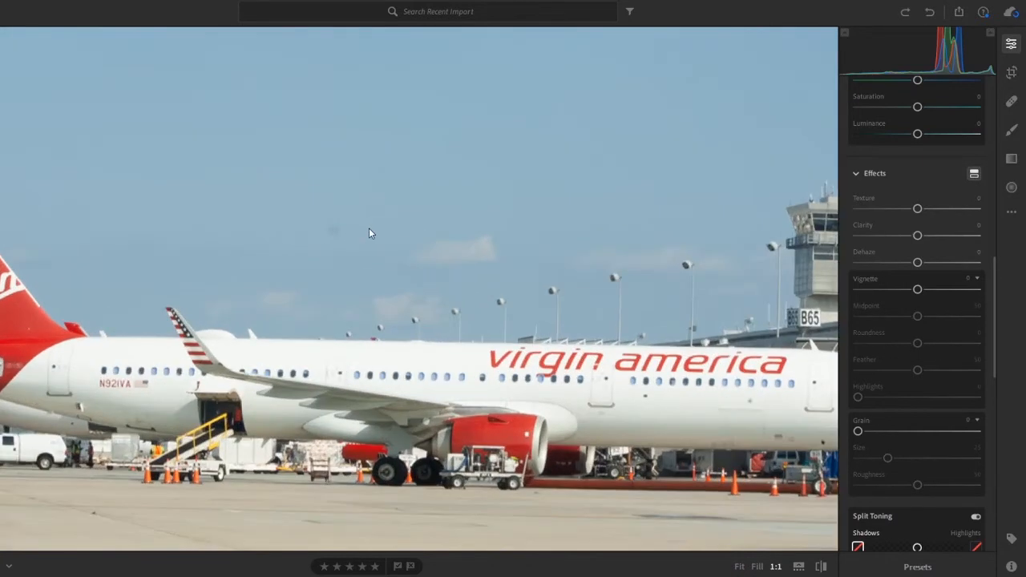
{"action": "left_click", "coordinate": [370, 231]}
{"action": "key", "text": "ctrl+z"}
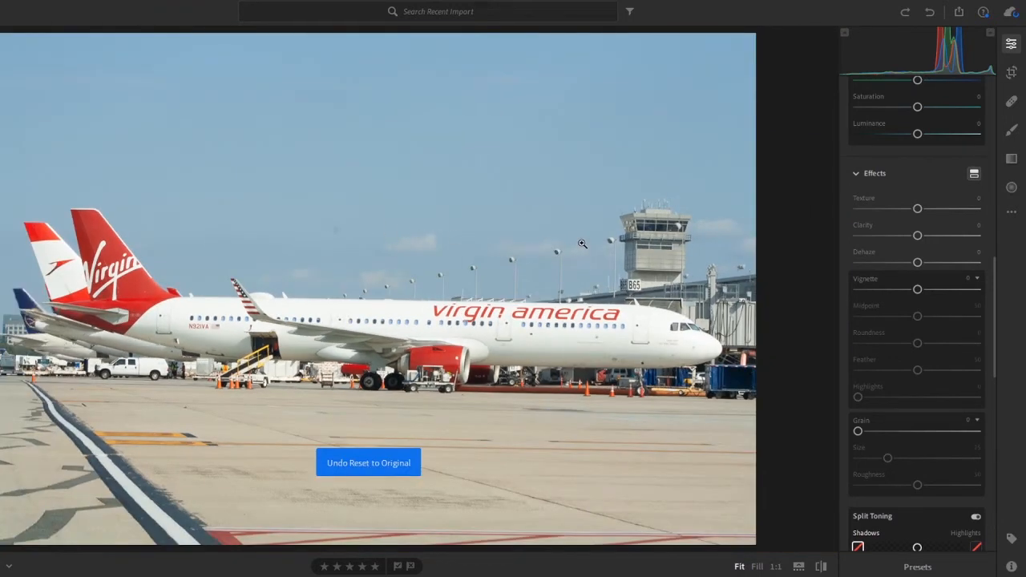
{"action": "key", "text": "ctrl+z"}
{"action": "key", "text": "ctrl+z"}
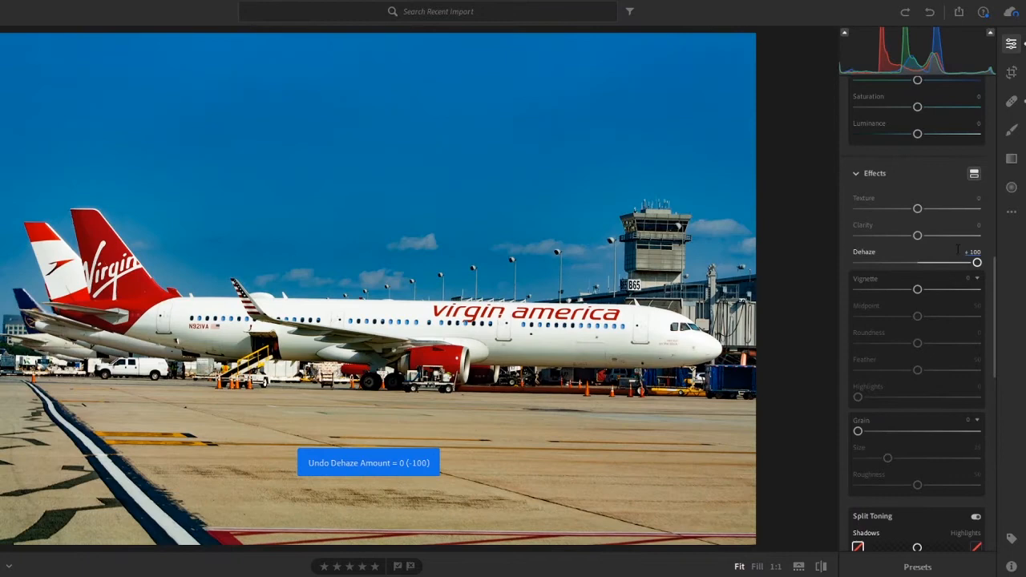
Step: Reset Dehaze to its default on the healed photo and compare the result with the original
{"action": "double_click", "coordinate": [872, 250]}
{"action": "left_click", "coordinate": [1012, 102]}
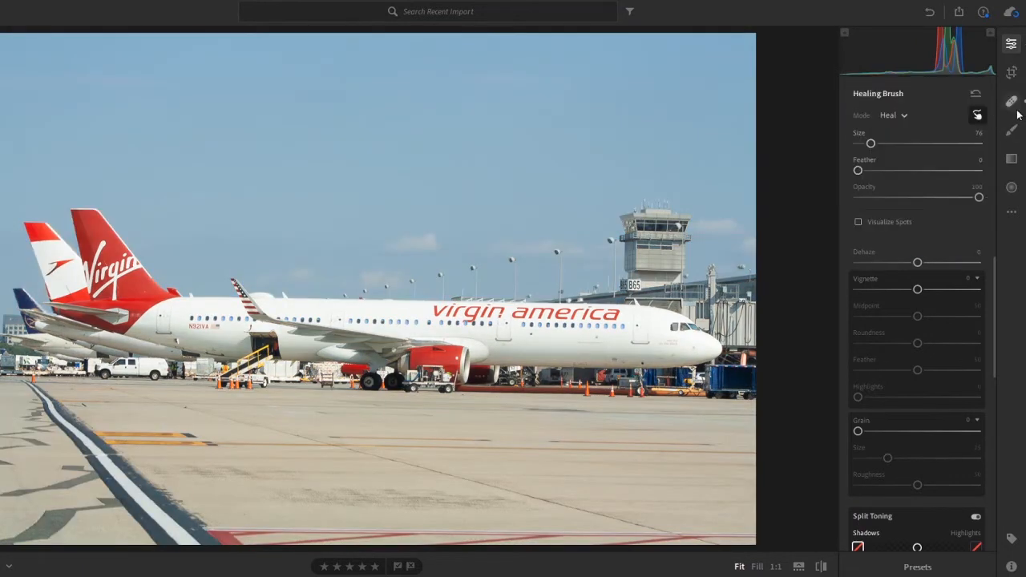
{"action": "left_click", "coordinate": [1011, 46]}
{"action": "key", "text": "backslash"}
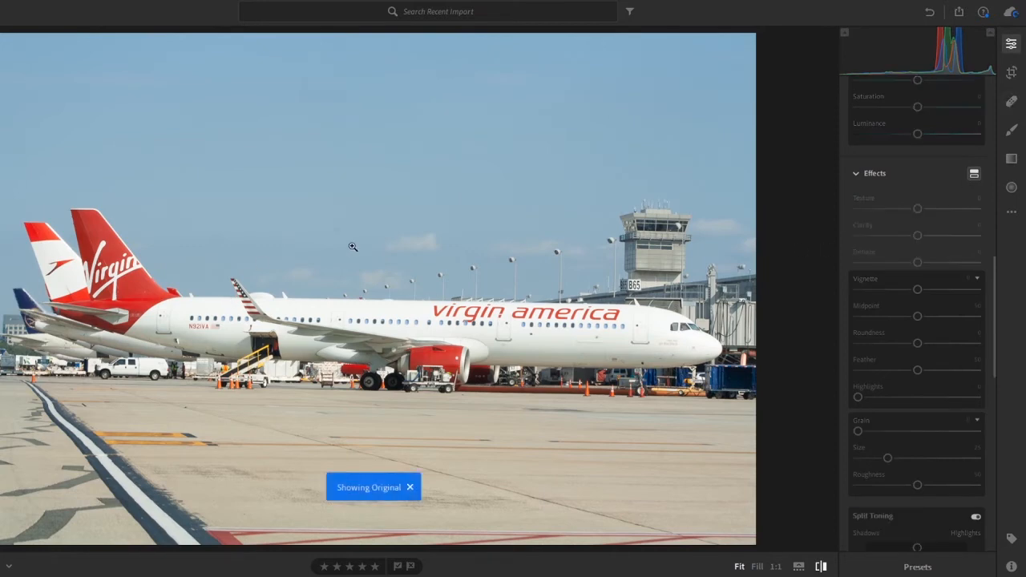
{"action": "key", "text": "backslash"}
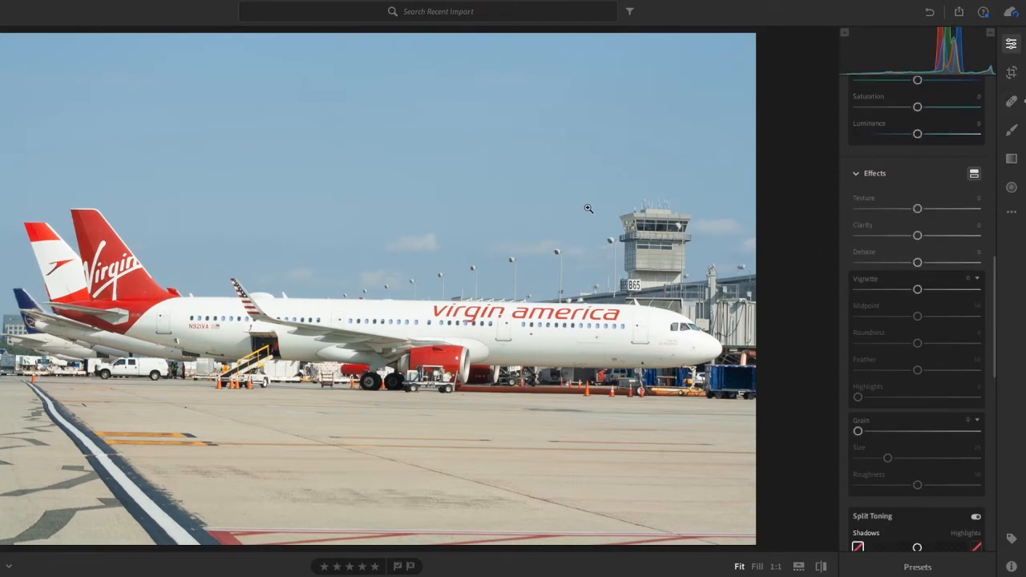
Step: Switch to the United airplane photo using the filmstrip, hide the filmstrip again, and inspect the sky at 1:1
{"action": "left_click", "coordinate": [798, 568]}
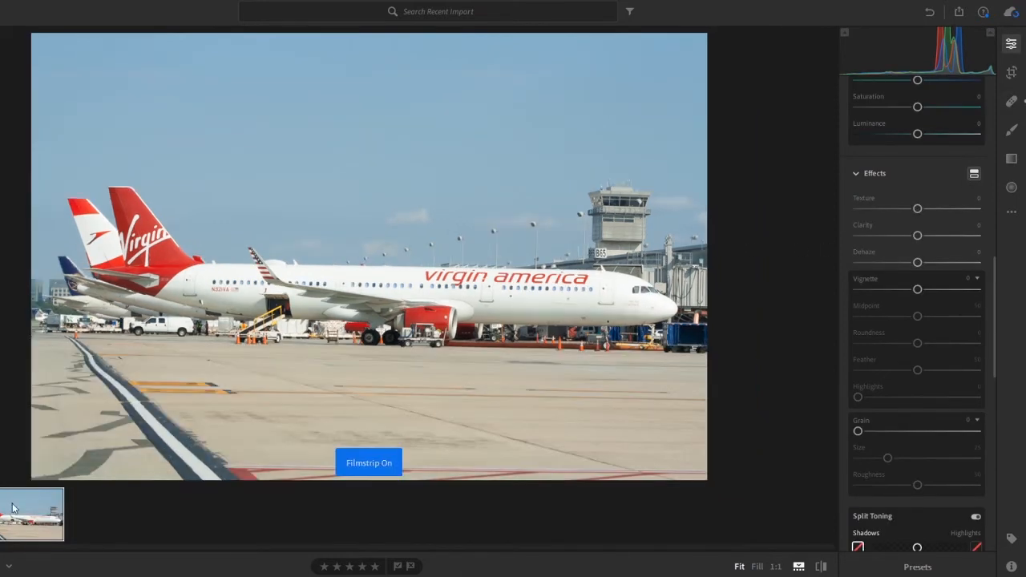
{"action": "key", "text": "Left"}
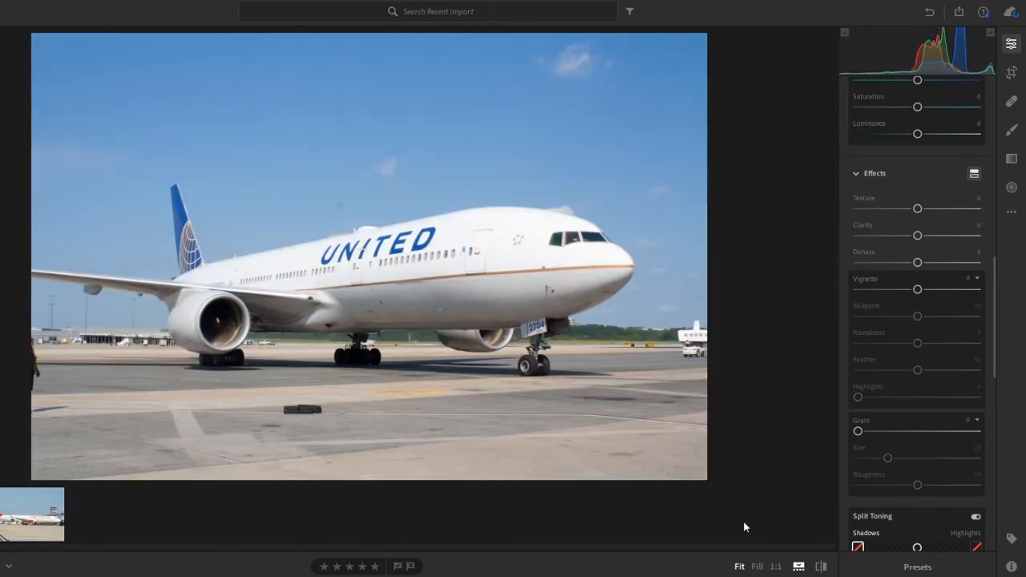
{"action": "left_click", "coordinate": [799, 567]}
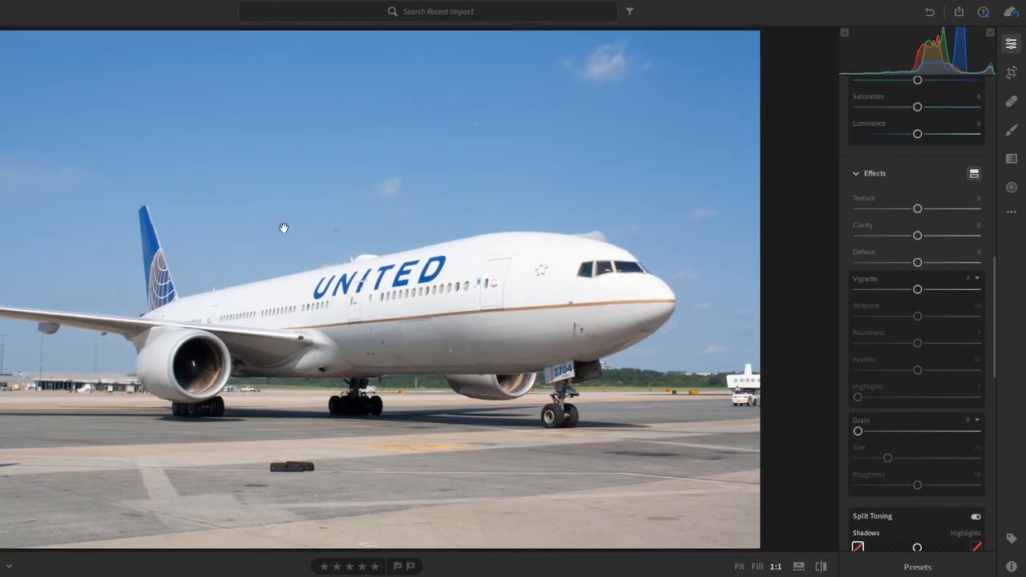
{"action": "left_click", "coordinate": [383, 238]}
{"action": "left_click", "coordinate": [316, 232]}
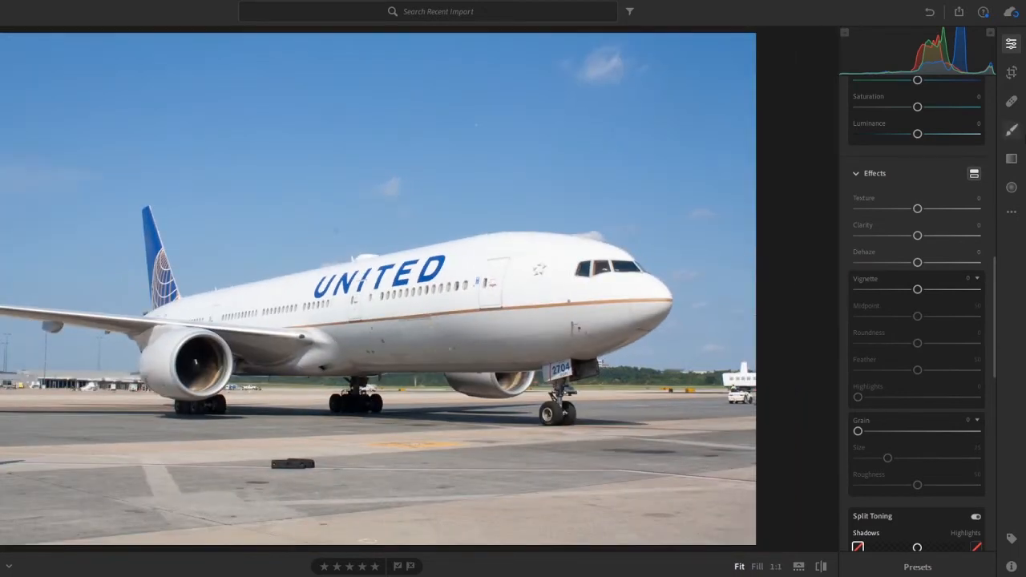
Step: Turn on Visualize Spots for the Healing Brush and heal the five dust spots around and above the tail at size 75
{"action": "left_click", "coordinate": [1011, 102]}
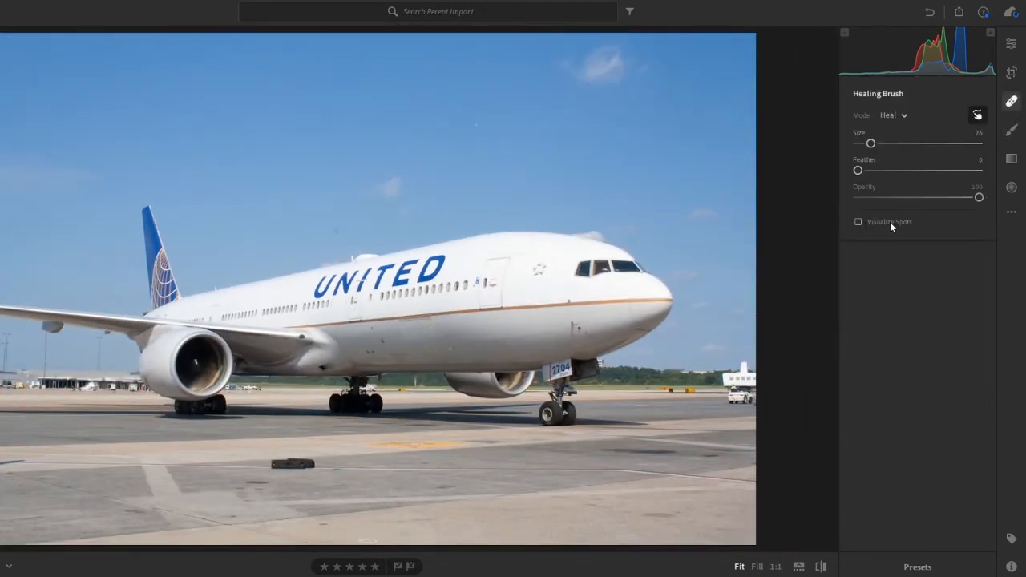
{"action": "left_click", "coordinate": [890, 222]}
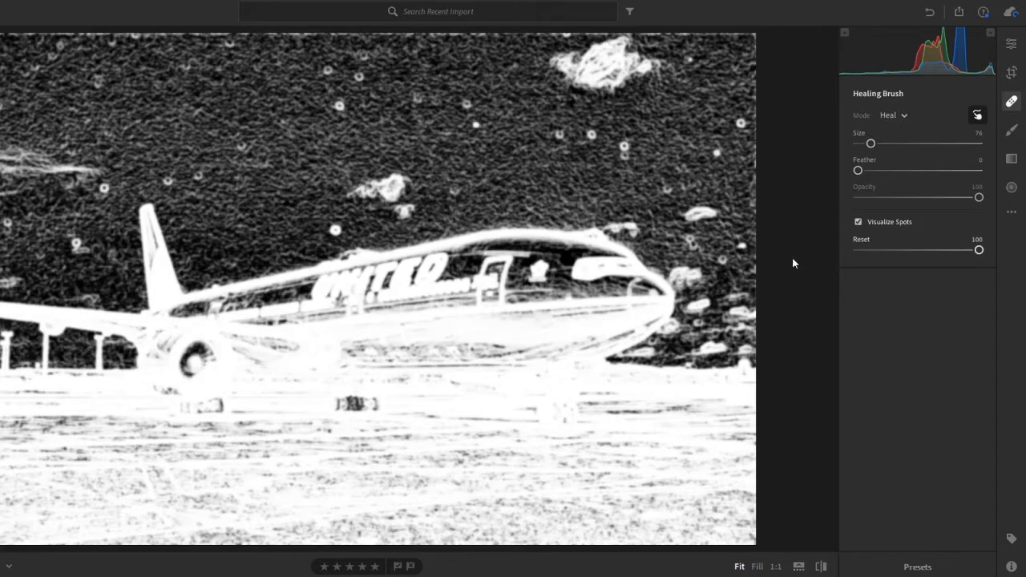
{"action": "scroll", "coordinate": [61, 242], "scroll_direction": "down", "scroll_amount": 1}
{"action": "left_click", "coordinate": [73, 238]}
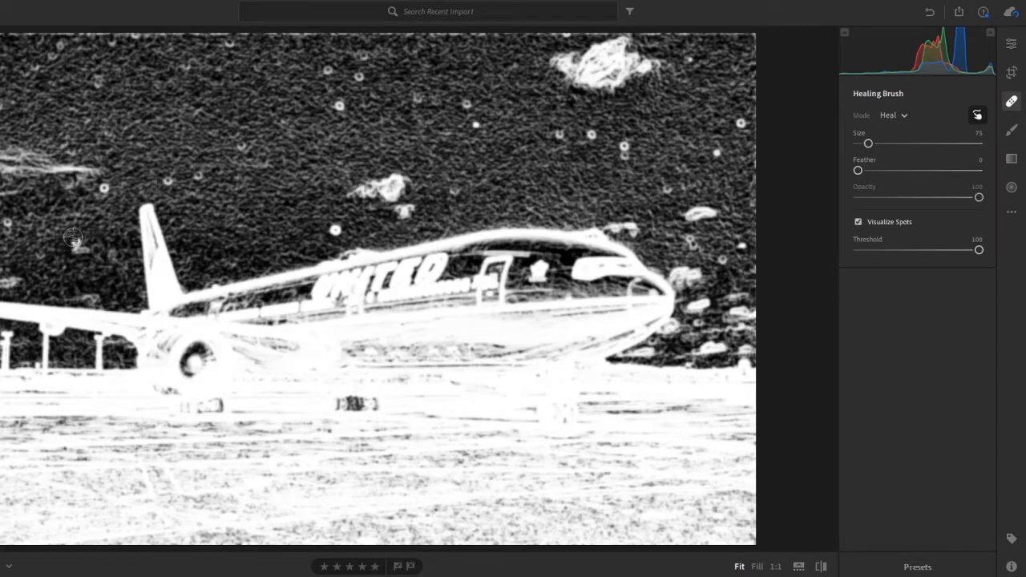
{"action": "left_click", "coordinate": [109, 190]}
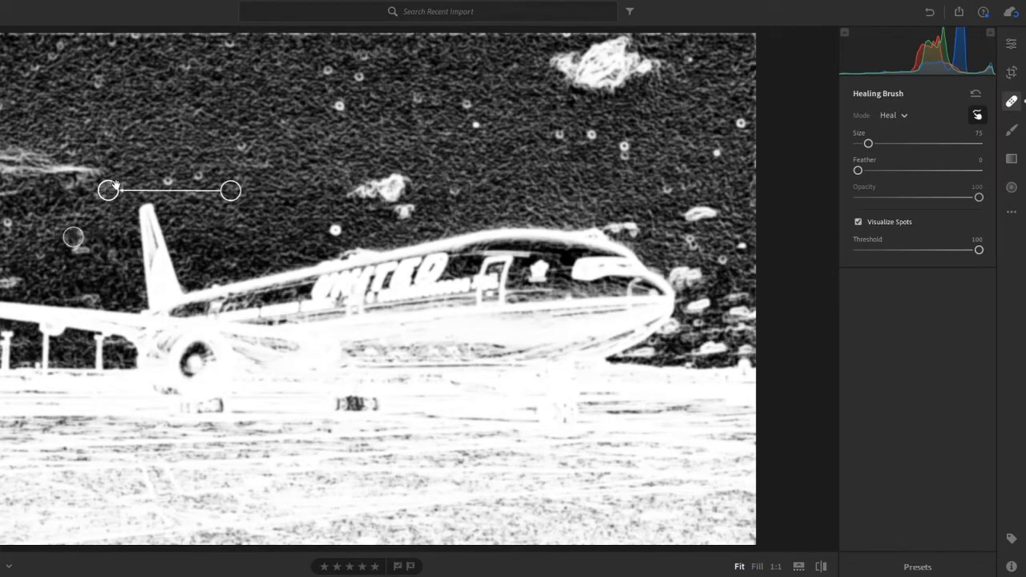
{"action": "left_click", "coordinate": [163, 176]}
{"action": "left_click", "coordinate": [199, 170]}
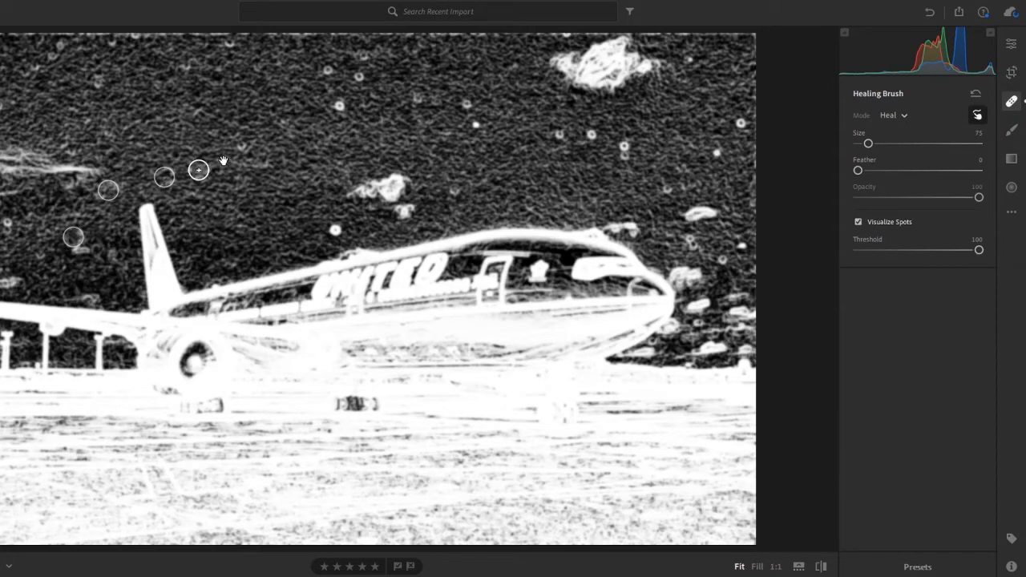
{"action": "left_click", "coordinate": [246, 142]}
Step: Heal the dust spot just above the fuselage lettering and the three spots high in the sky above it
{"action": "left_click", "coordinate": [316, 238]}
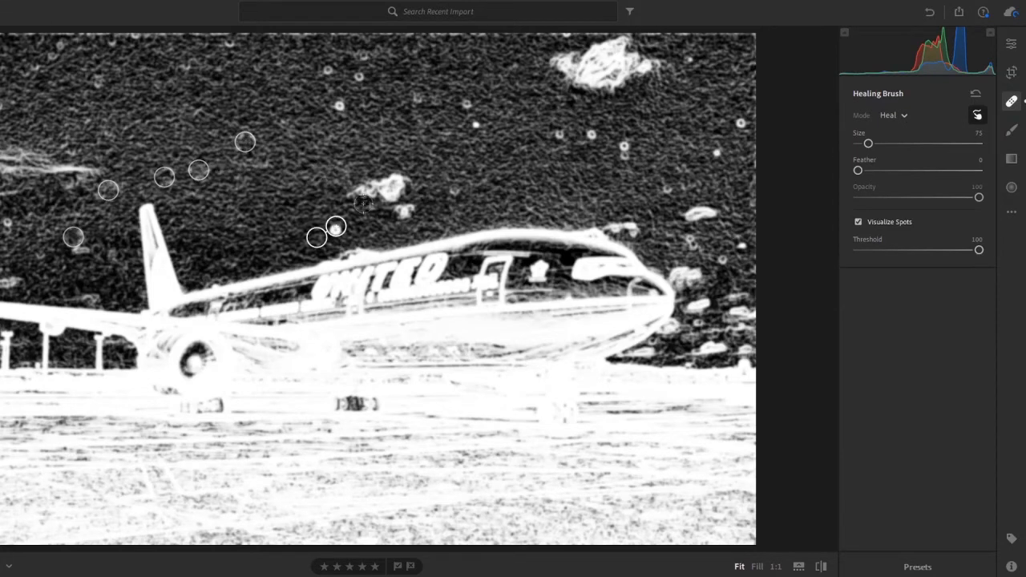
{"action": "left_click", "coordinate": [338, 106]}
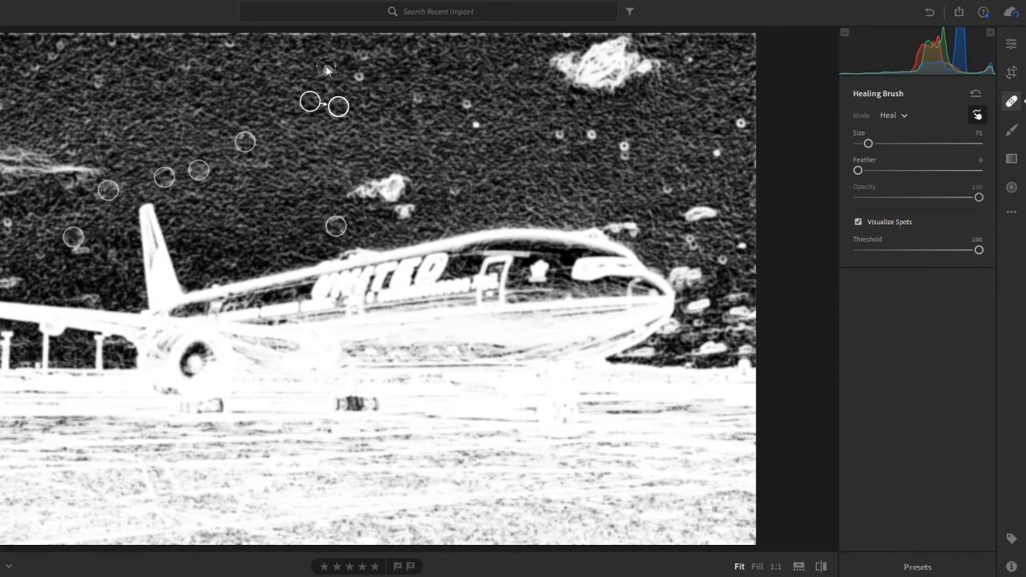
{"action": "left_click", "coordinate": [326, 66]}
{"action": "left_click", "coordinate": [365, 77]}
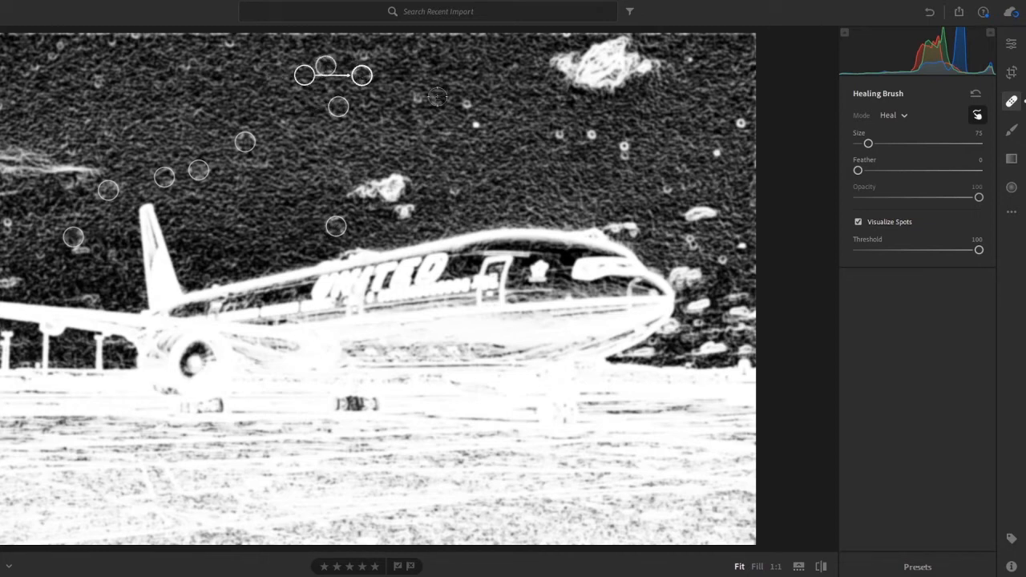
{"action": "left_click", "coordinate": [900, 115]}
{"action": "left_click", "coordinate": [899, 115]}
Step: Heal the five dust spots running across the upper-middle sky toward the area below the large cloud
{"action": "left_click", "coordinate": [418, 102]}
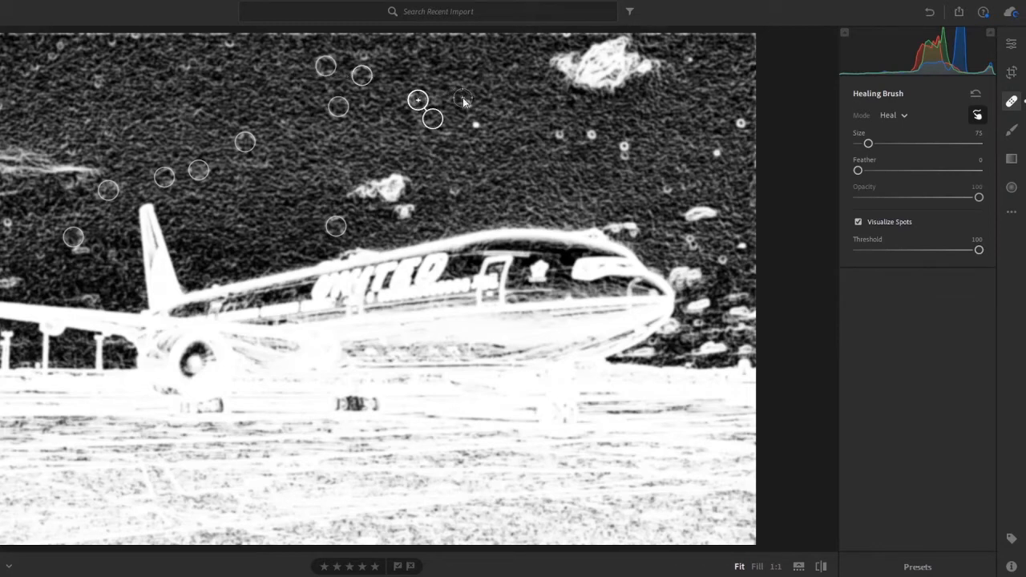
{"action": "left_click", "coordinate": [463, 98]}
{"action": "left_click", "coordinate": [477, 129]}
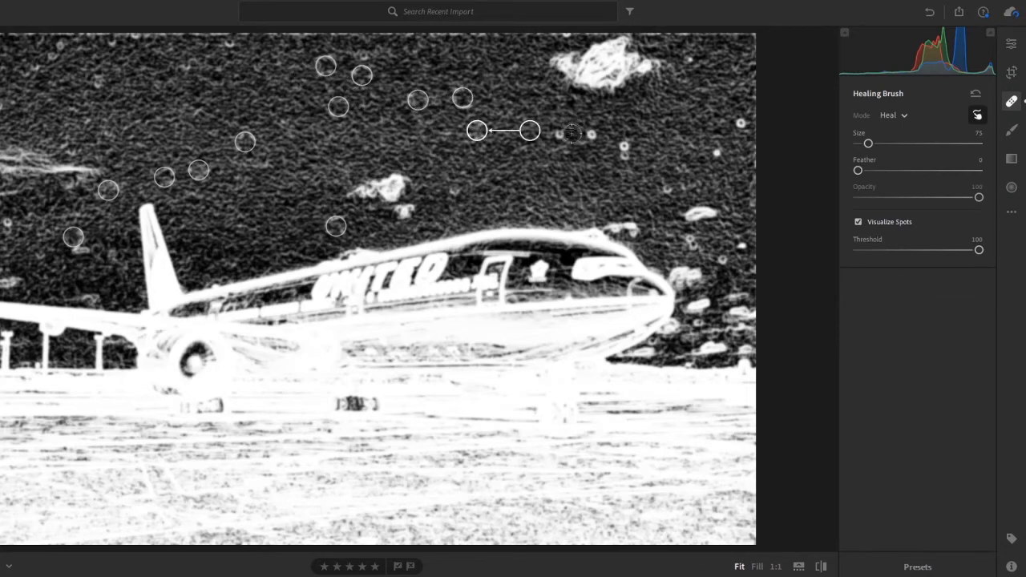
{"action": "left_click", "coordinate": [558, 132]}
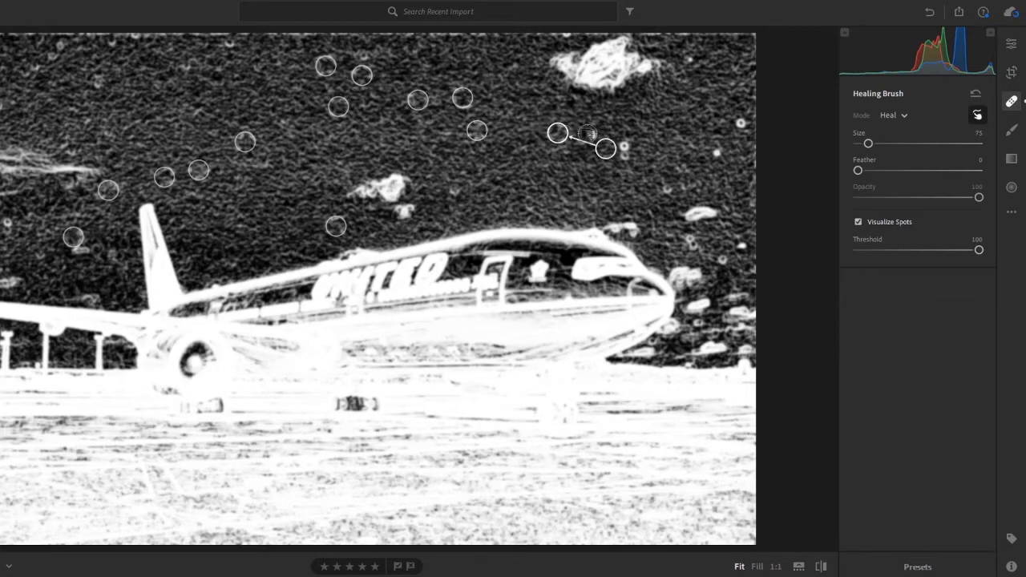
{"action": "left_click", "coordinate": [588, 132]}
Step: Heal the double spot below the large cloud at brush size 77, plus three spots in the upper-right sky at size 73
{"action": "scroll", "coordinate": [632, 153], "scroll_direction": "up", "scroll_amount": 1}
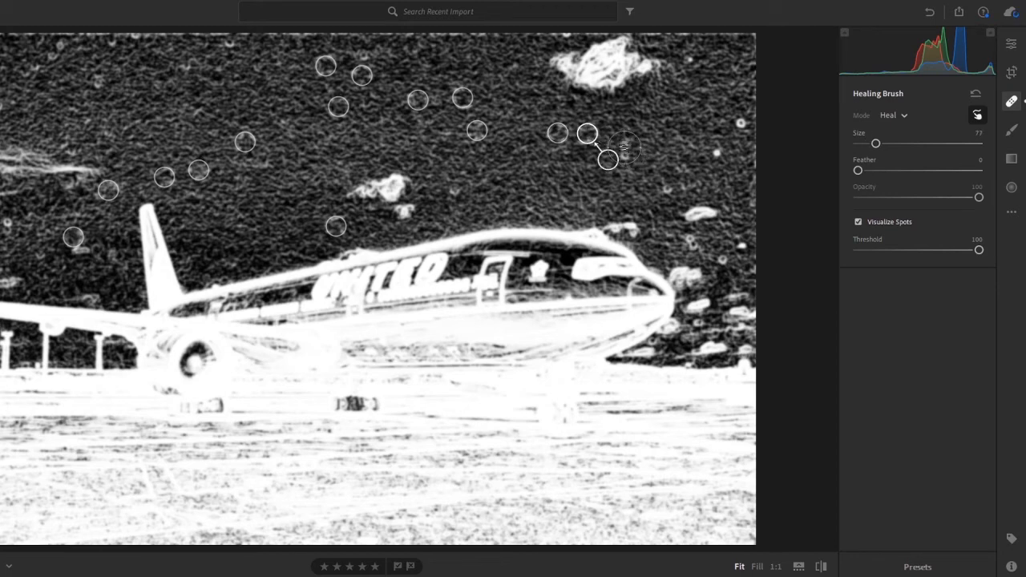
{"action": "left_click", "coordinate": [624, 147]}
{"action": "scroll", "coordinate": [710, 153], "scroll_direction": "down", "scroll_amount": 1}
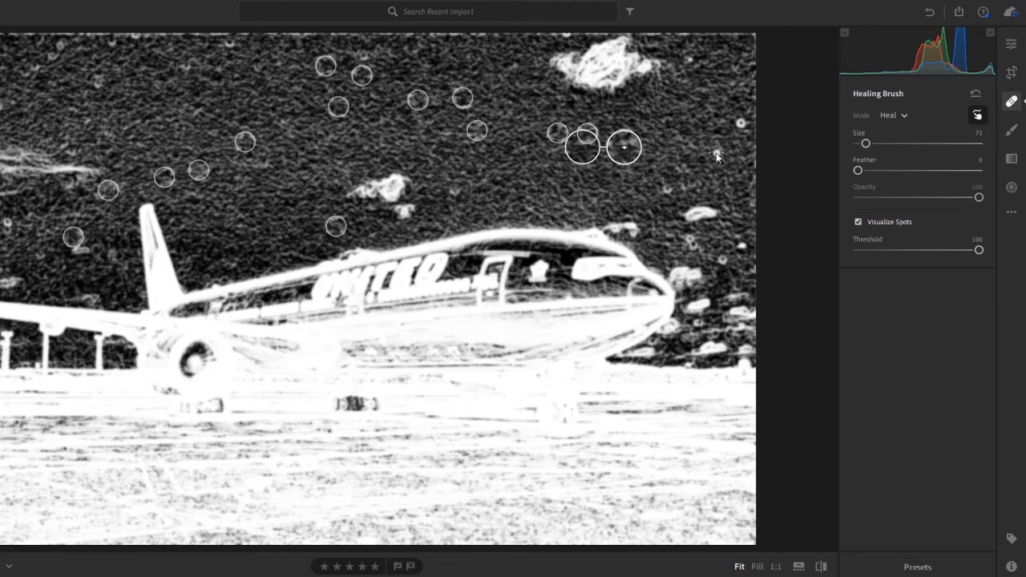
{"action": "left_click", "coordinate": [716, 153]}
{"action": "left_click", "coordinate": [743, 122]}
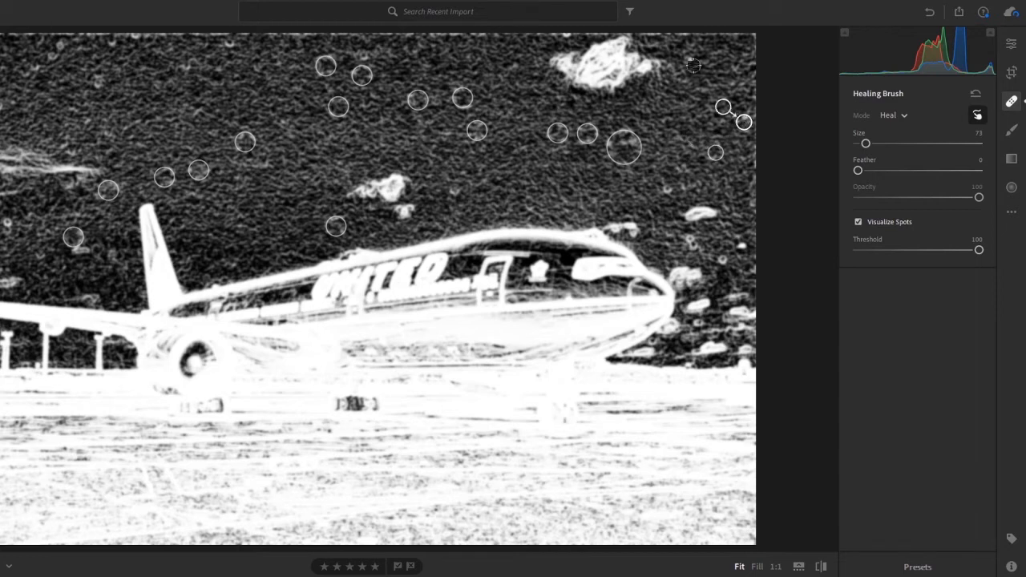
{"action": "left_click", "coordinate": [693, 63]}
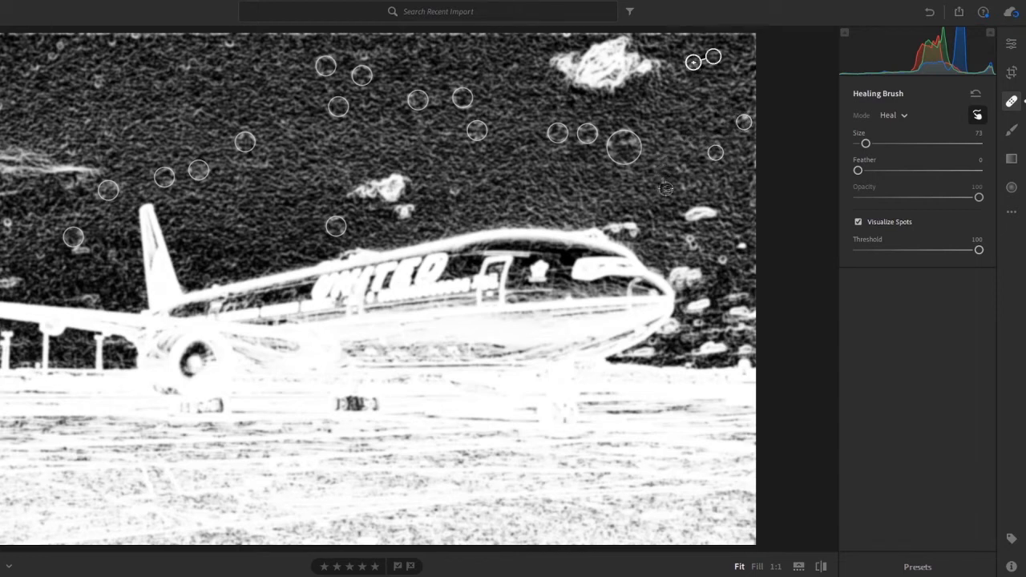
Step: Heal the four dust spots in the sky above and ahead of the nose, enlarging the brush only for the second one
{"action": "left_click", "coordinate": [665, 188]}
{"action": "scroll", "coordinate": [689, 241], "scroll_direction": "up", "scroll_amount": 1}
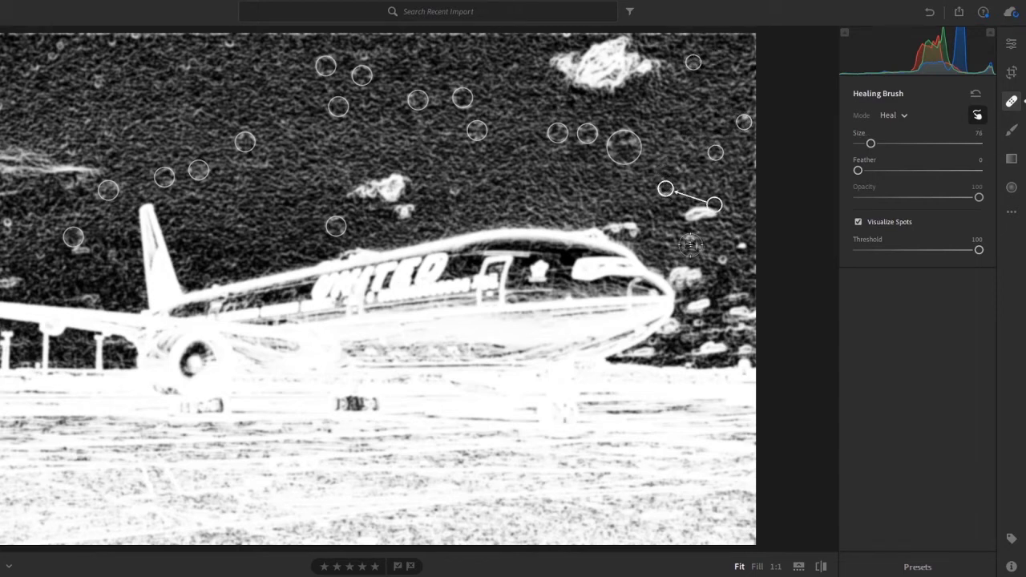
{"action": "left_click", "coordinate": [690, 240]}
{"action": "scroll", "coordinate": [714, 253], "scroll_direction": "down", "scroll_amount": 1}
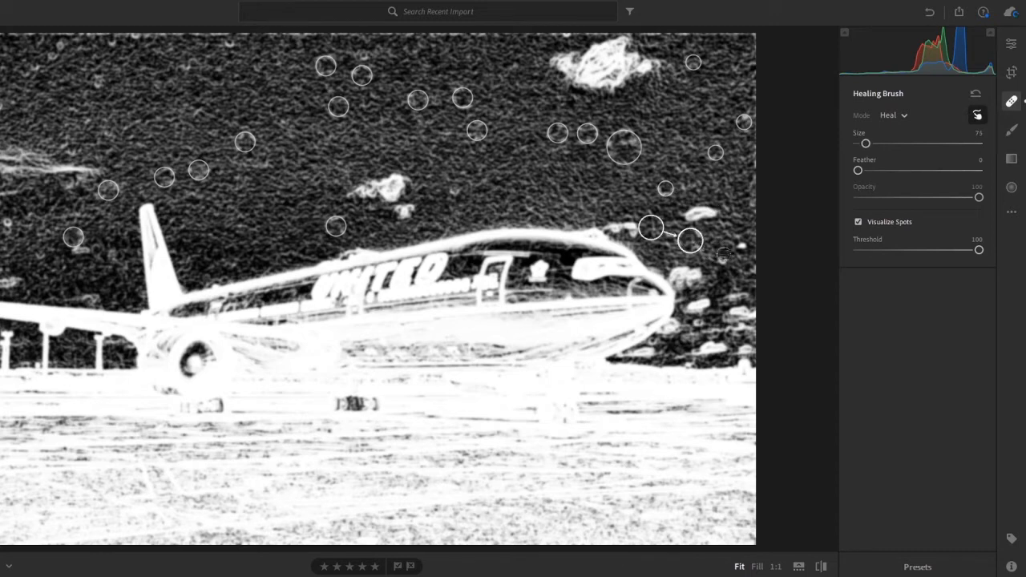
{"action": "left_click", "coordinate": [722, 258]}
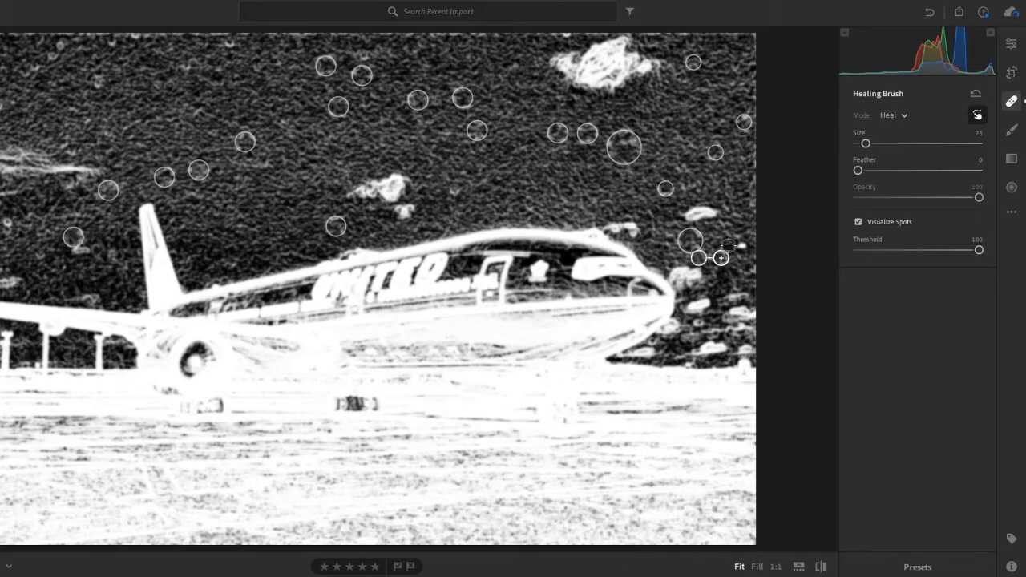
{"action": "left_click", "coordinate": [743, 247]}
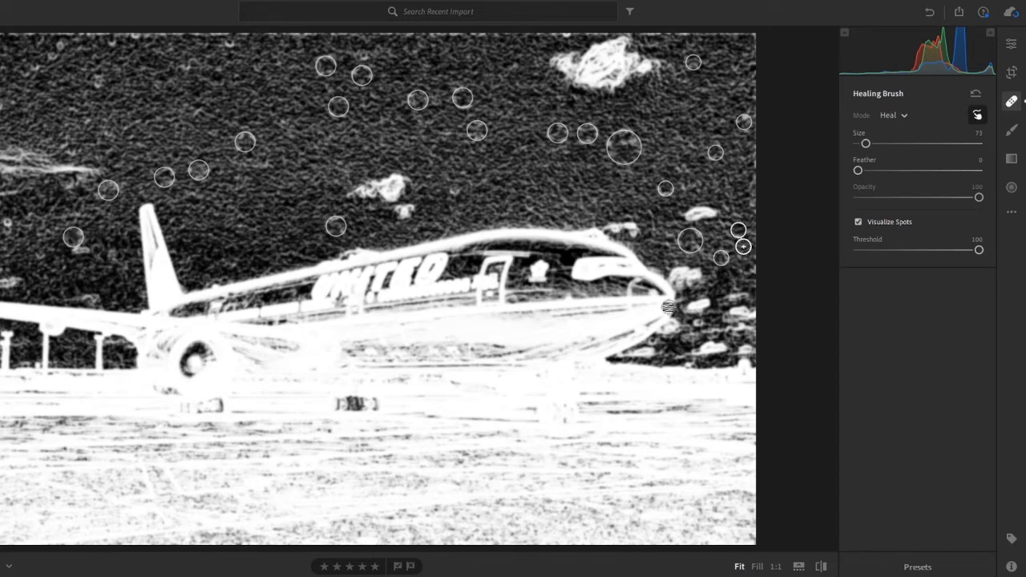
Step: Leave the Visualize Spots view and set the Healing Brush mode to Clone
{"action": "left_click", "coordinate": [1012, 44]}
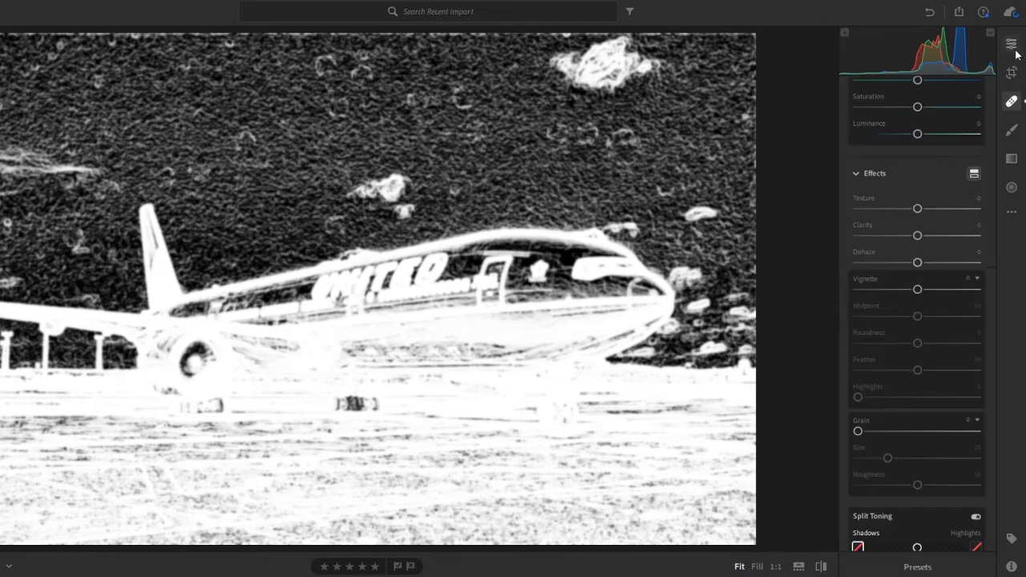
{"action": "left_click", "coordinate": [1012, 102]}
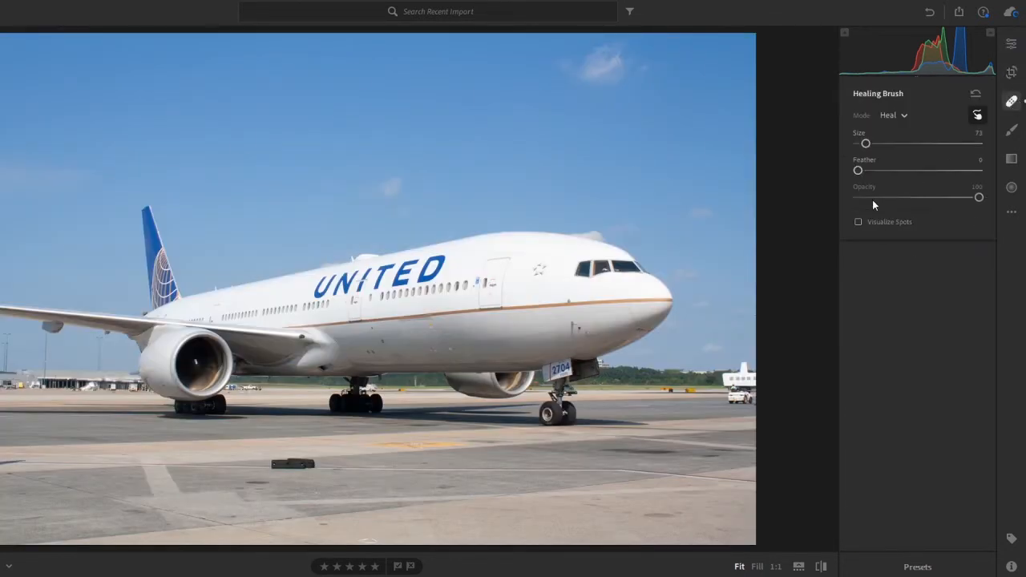
{"action": "left_click", "coordinate": [891, 115]}
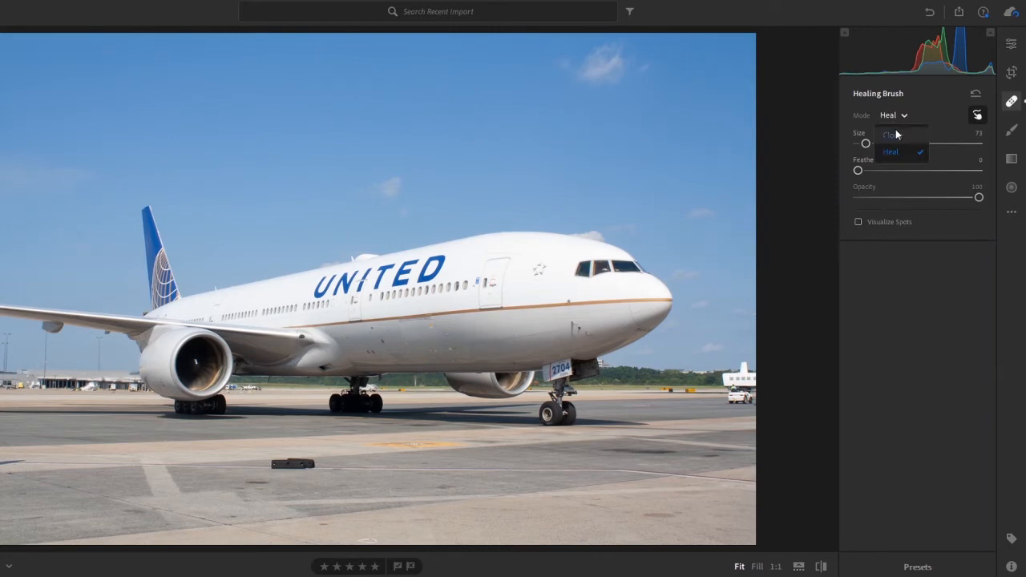
{"action": "left_click", "coordinate": [894, 147]}
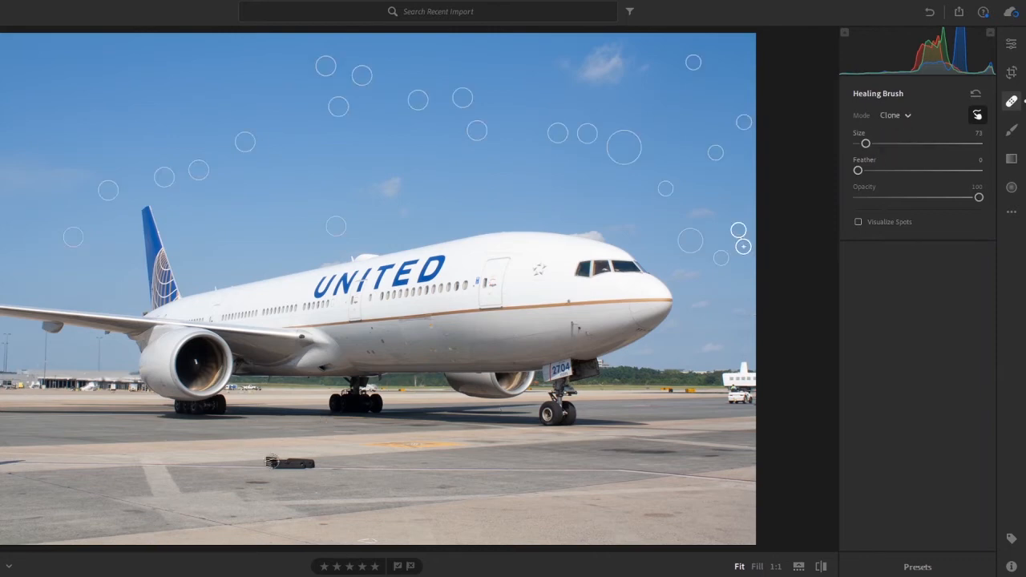
Step: Try to clone out the black object on the tarmac with a size 79 brush, adjust the source area, and delete the clone spot
{"action": "scroll", "coordinate": [295, 484], "scroll_direction": "up", "scroll_amount": 2}
{"action": "scroll", "coordinate": [295, 484], "scroll_direction": "up", "scroll_amount": 3}
{"action": "scroll", "coordinate": [290, 469], "scroll_direction": "up", "scroll_amount": 2}
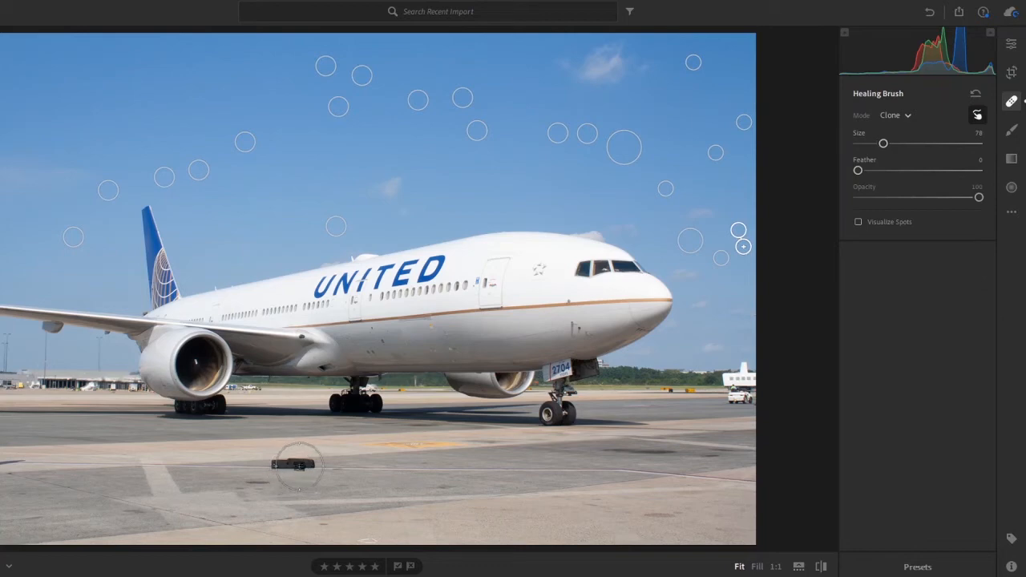
{"action": "scroll", "coordinate": [292, 470], "scroll_direction": "up", "scroll_amount": 2}
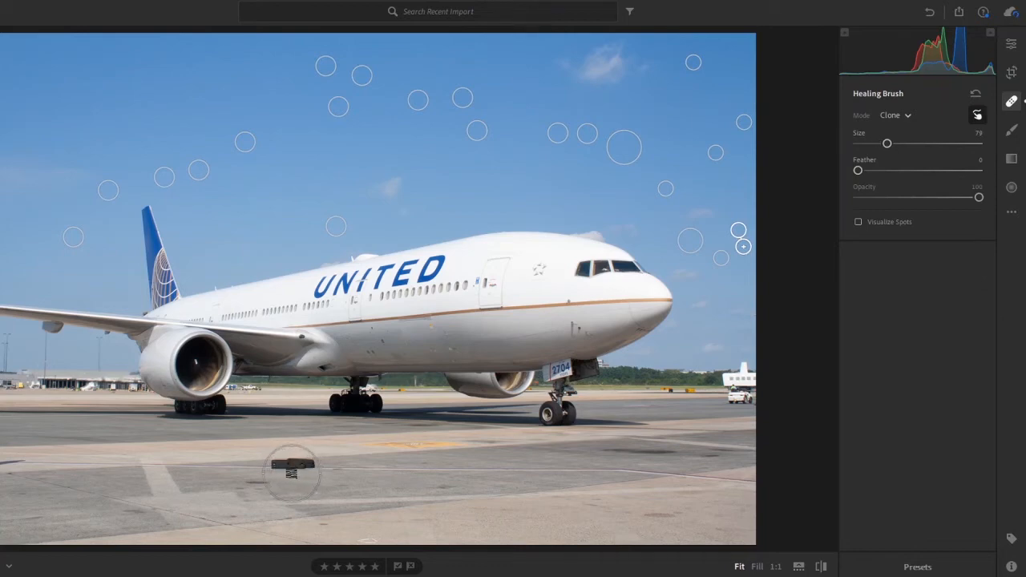
{"action": "left_click", "coordinate": [291, 473]}
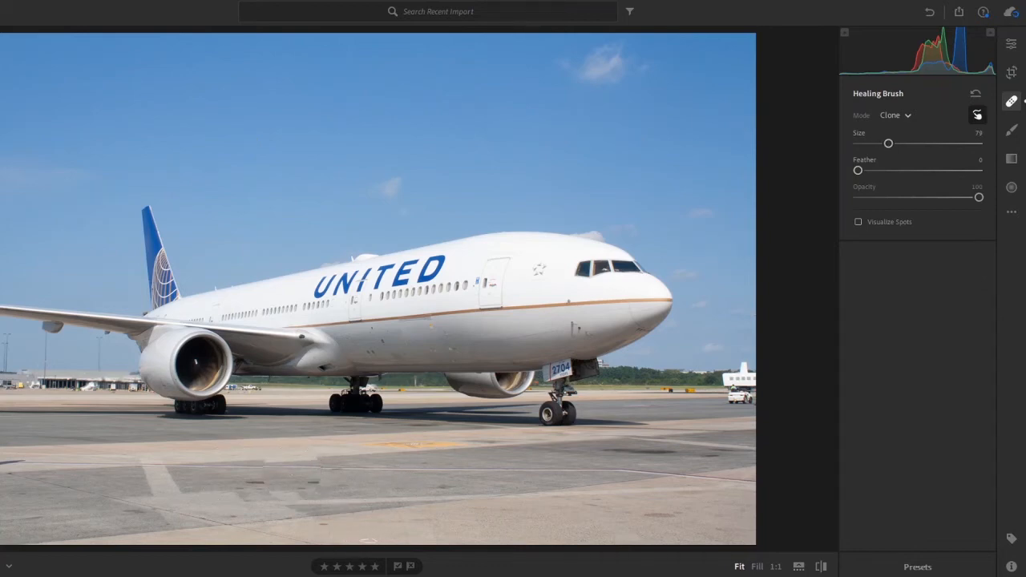
{"action": "left_click_drag", "start_coordinate": [238, 474], "coordinate": [236, 479]}
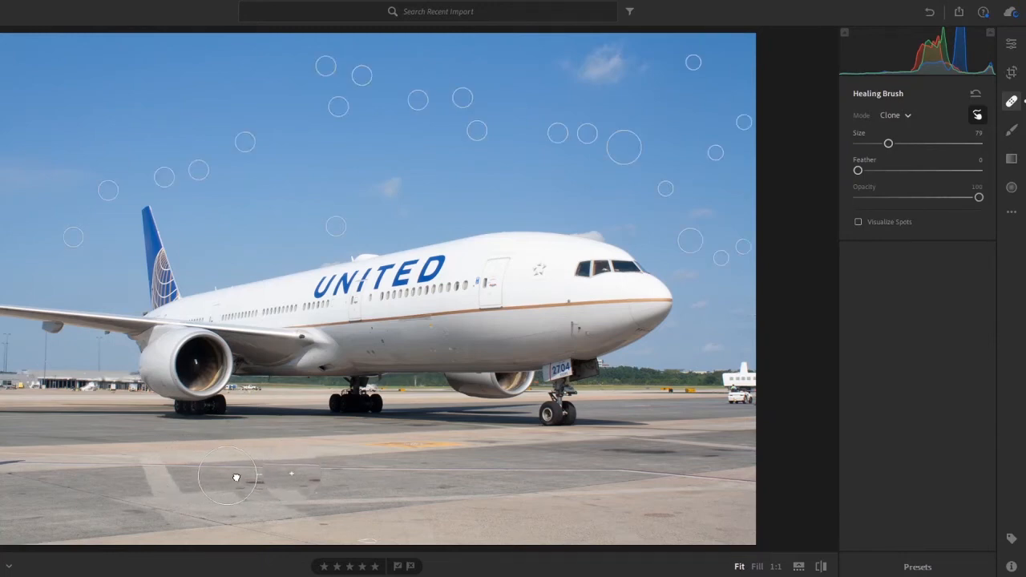
{"action": "key", "text": "Delete"}
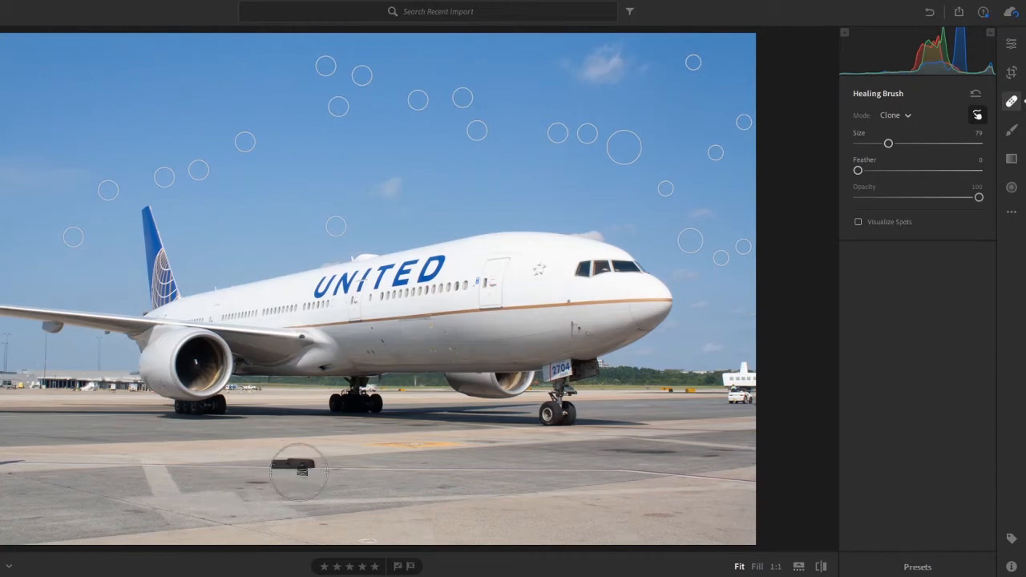
Step: Try to clone out the right end of the black object at 1:1 with a size 77 brush, and delete that clone spot
{"action": "key", "text": "bracketleft"}
{"action": "key", "text": "bracketleft"}
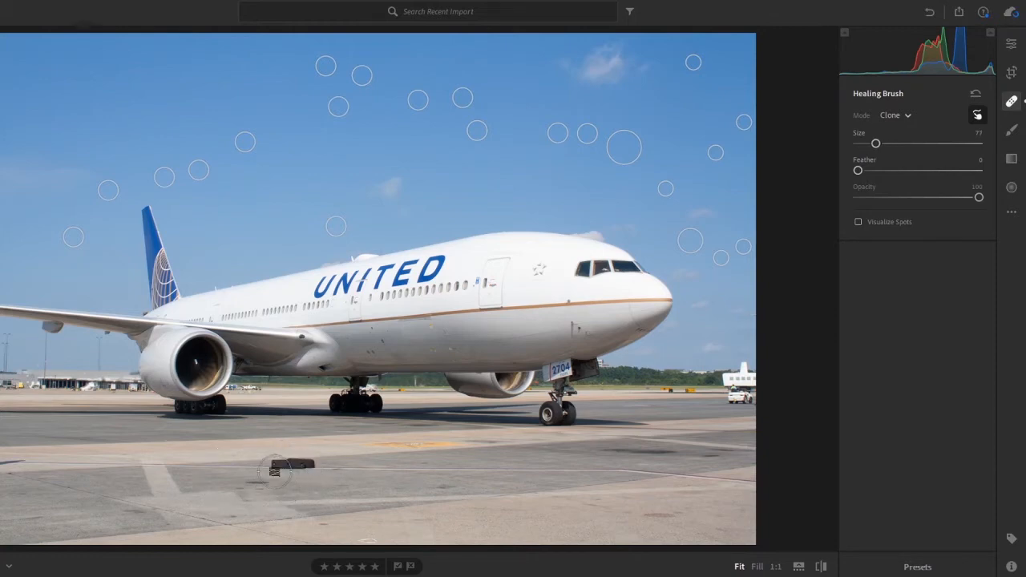
{"action": "key", "text": "z"}
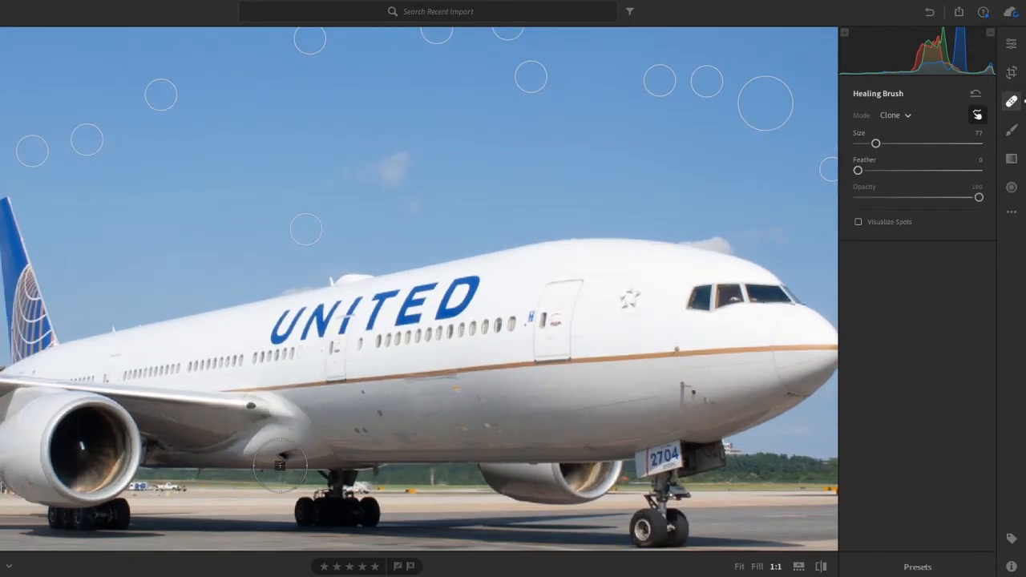
{"action": "scroll", "coordinate": [279, 465], "scroll_direction": "down", "scroll_amount": 5}
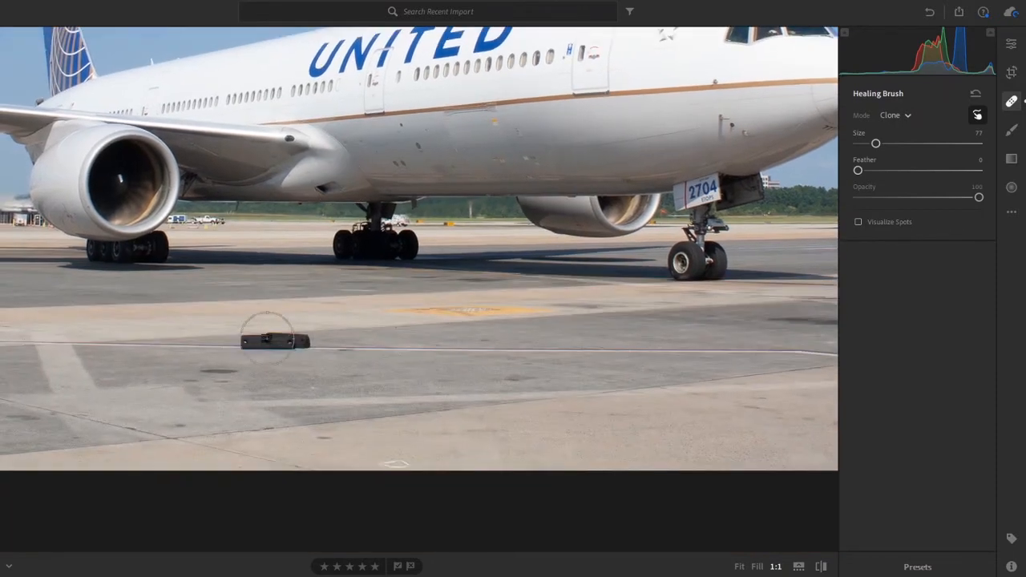
{"action": "left_click", "coordinate": [302, 359]}
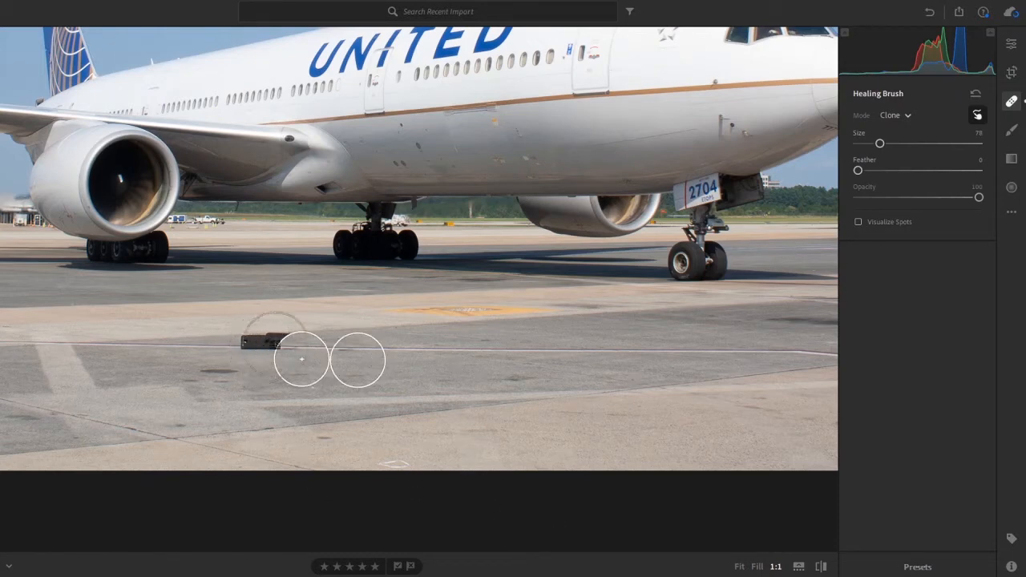
{"action": "key", "text": "Delete"}
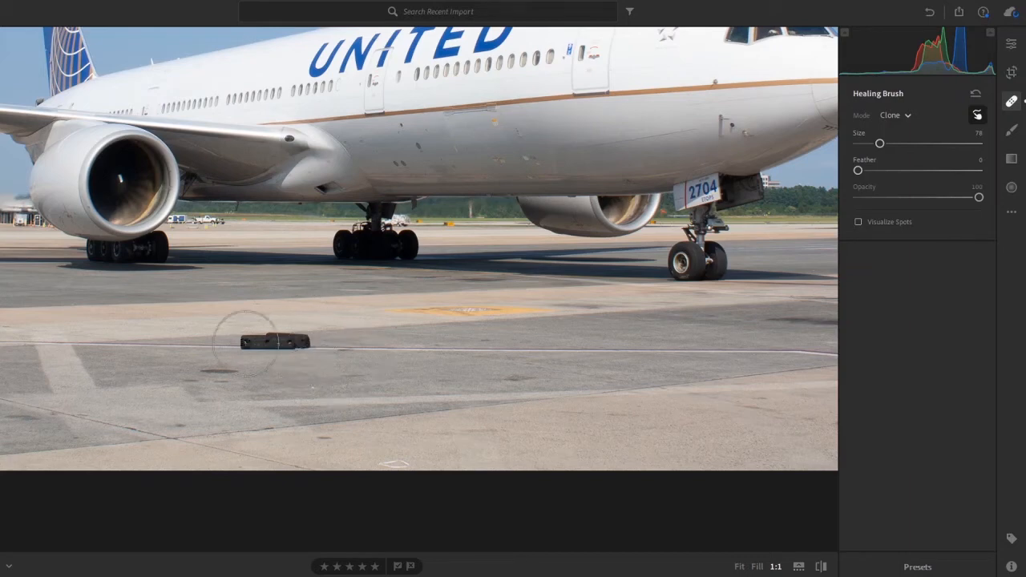
Step: Try to clone out the whole black object with a size 79 spot and patch its upper edge with a movable size 76 spot
{"action": "scroll", "coordinate": [279, 346], "scroll_direction": "up", "scroll_amount": 5}
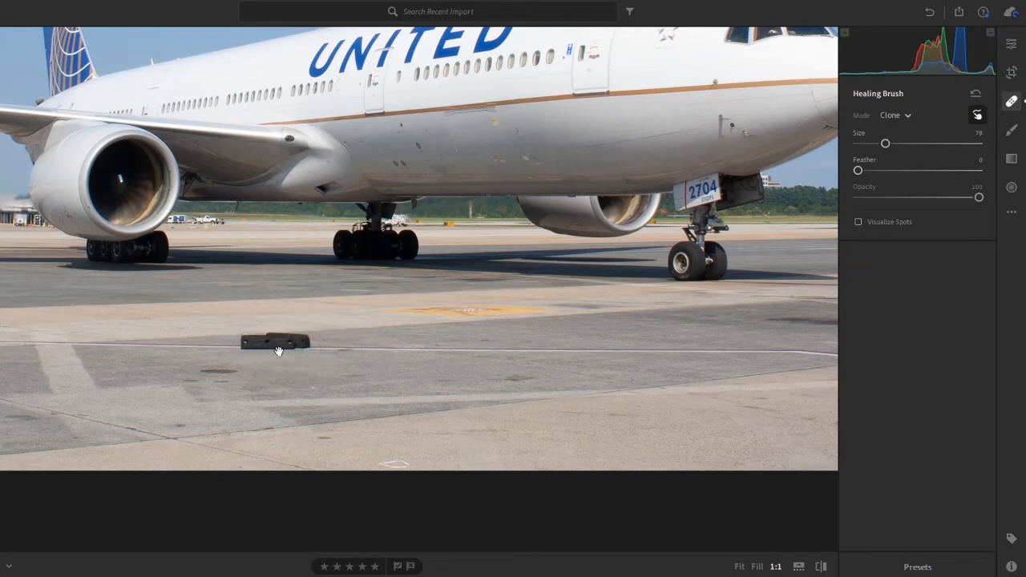
{"action": "left_click", "coordinate": [279, 350]}
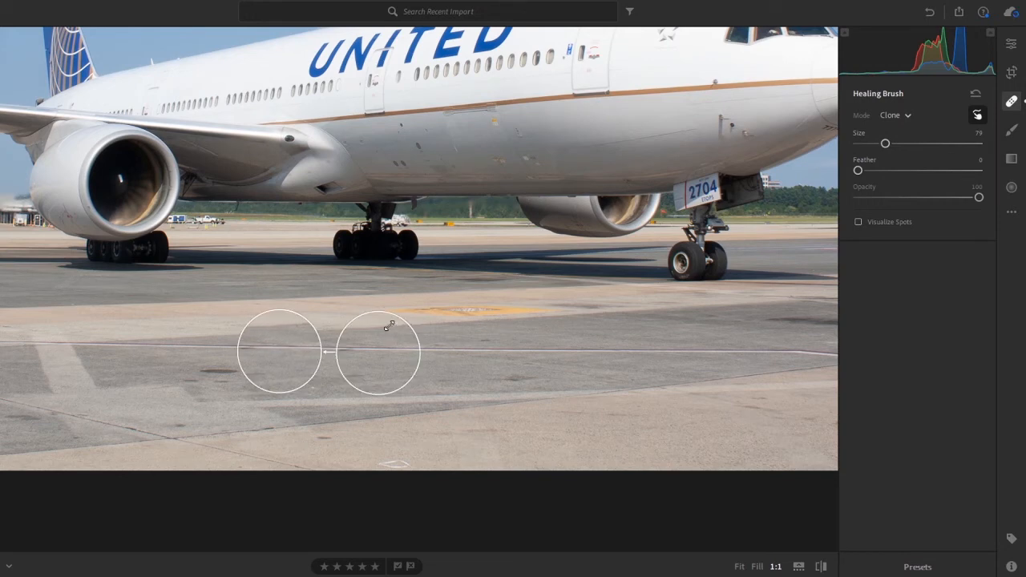
{"action": "scroll", "coordinate": [210, 318], "scroll_direction": "down", "scroll_amount": 10}
{"action": "left_click", "coordinate": [207, 320]}
{"action": "mouse_move", "coordinate": [207, 323]}
{"action": "left_mouse_down"}
{"action": "mouse_move", "coordinate": [260, 332]}
{"action": "mouse_move", "coordinate": [317, 323]}
{"action": "left_mouse_up"}
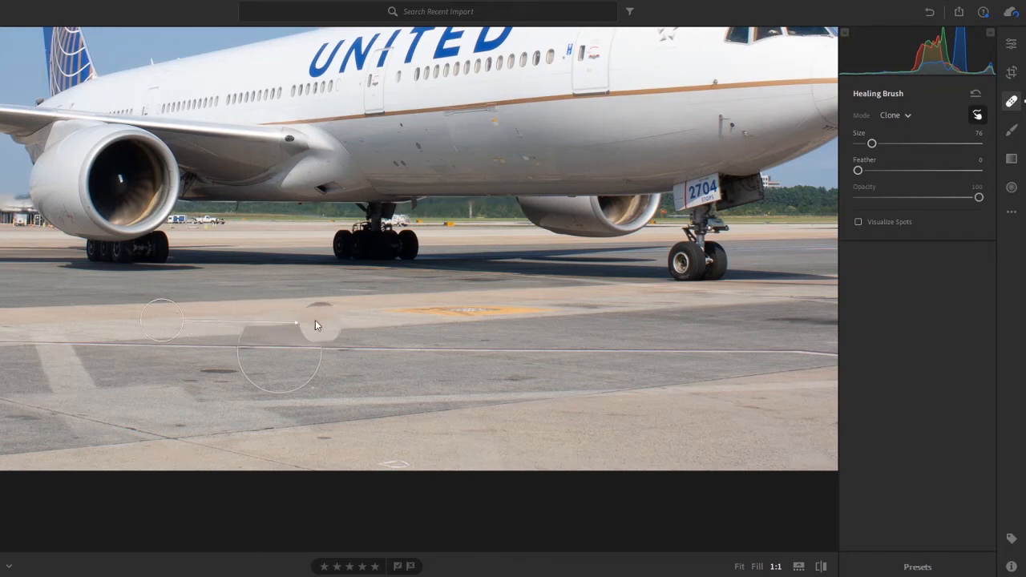
{"action": "left_click_drag", "start_coordinate": [170, 318], "coordinate": [496, 313]}
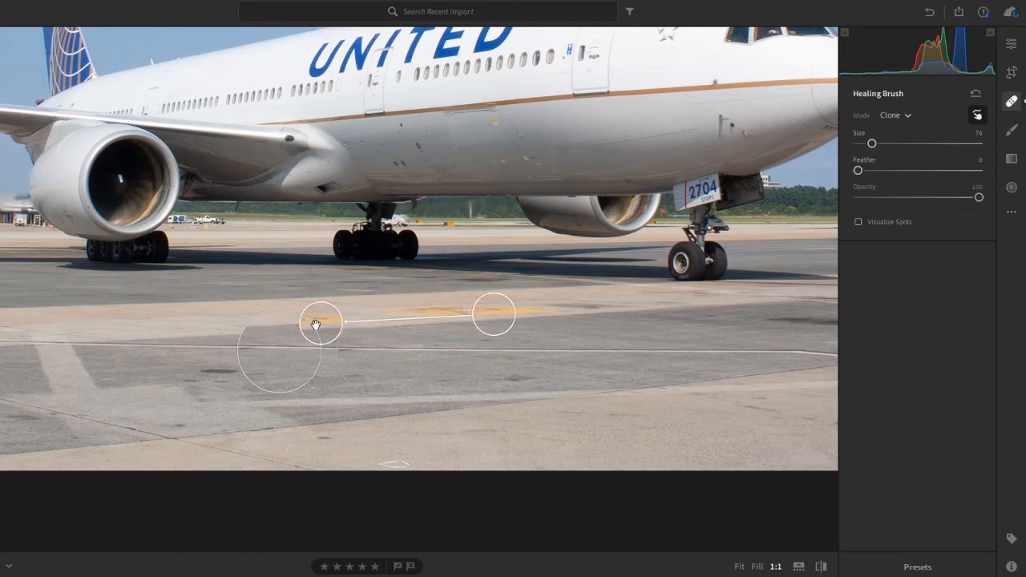
Step: Delete both clone spots from the tarmac and undo the stray clone spot placed beside the rear landing gear
{"action": "key", "text": "Delete"}
{"action": "left_click", "coordinate": [265, 375]}
{"action": "key", "text": "Delete"}
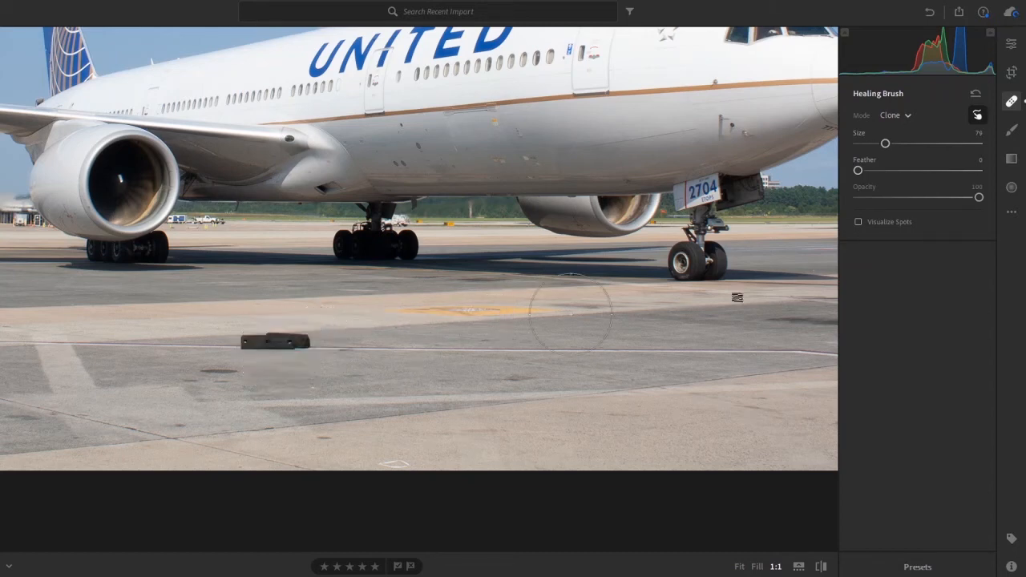
{"action": "left_click", "coordinate": [412, 275]}
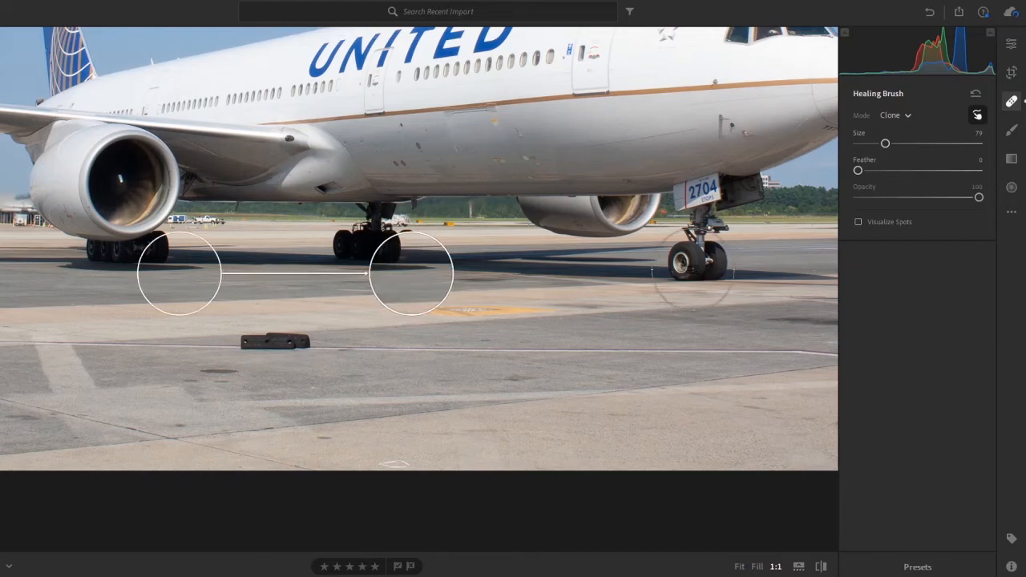
{"action": "key", "text": "ctrl+z"}
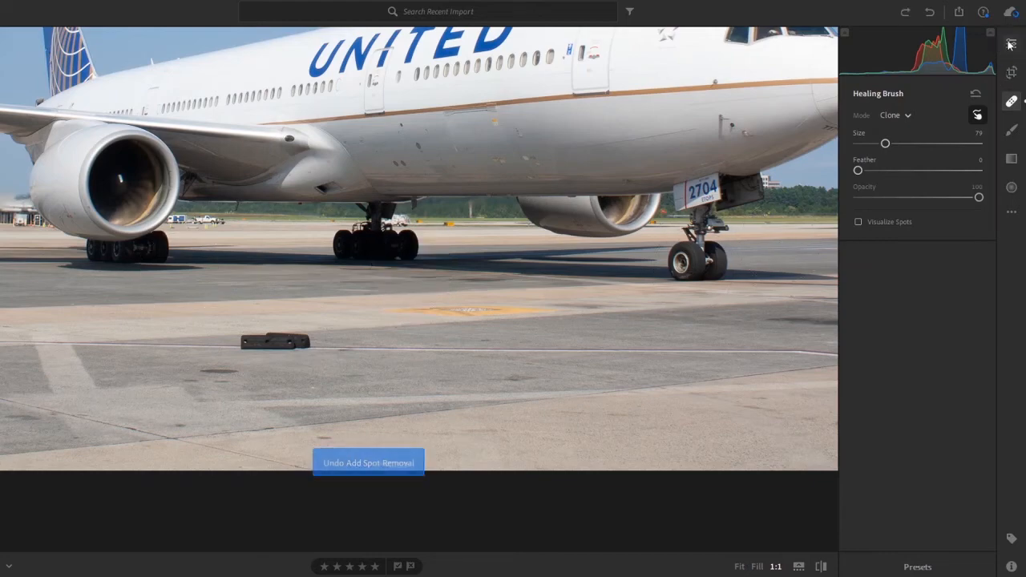
Step: Set the Healing Brush mode back to Heal and return to the general edit settings with the airplane in Fill view
{"action": "left_click", "coordinate": [1011, 44]}
{"action": "left_click", "coordinate": [231, 217]}
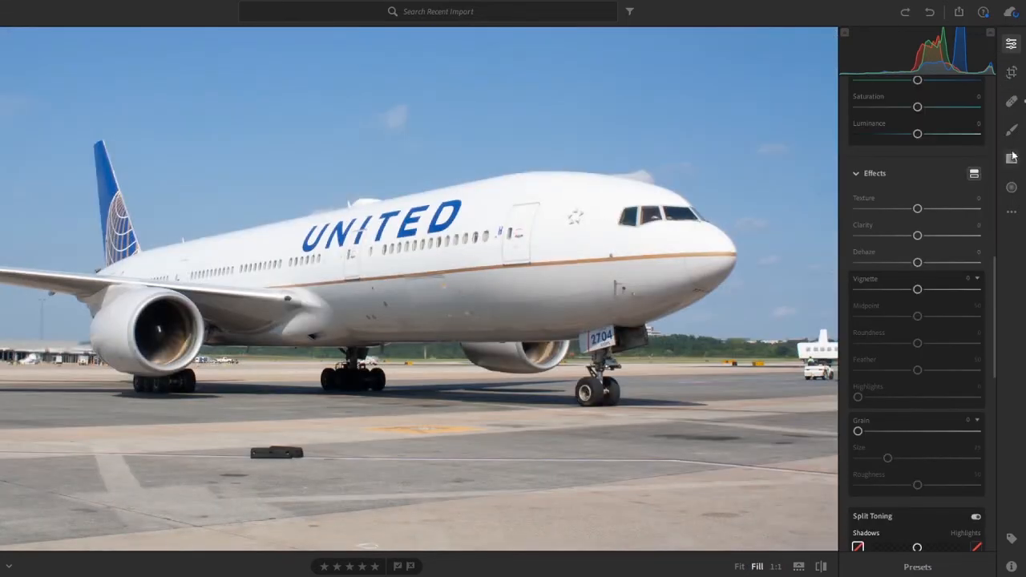
{"action": "left_click", "coordinate": [1012, 130]}
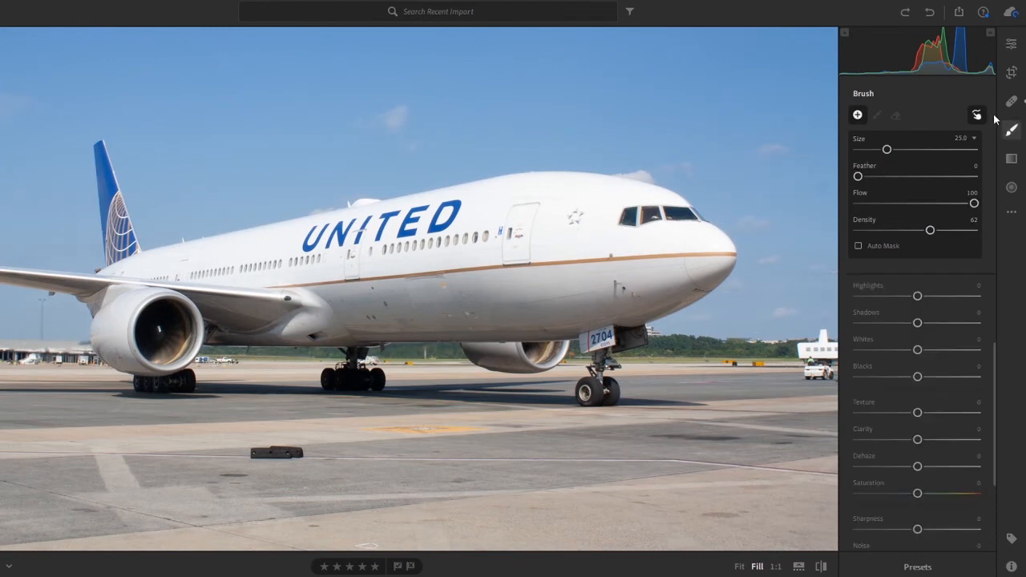
{"action": "left_click", "coordinate": [1012, 100]}
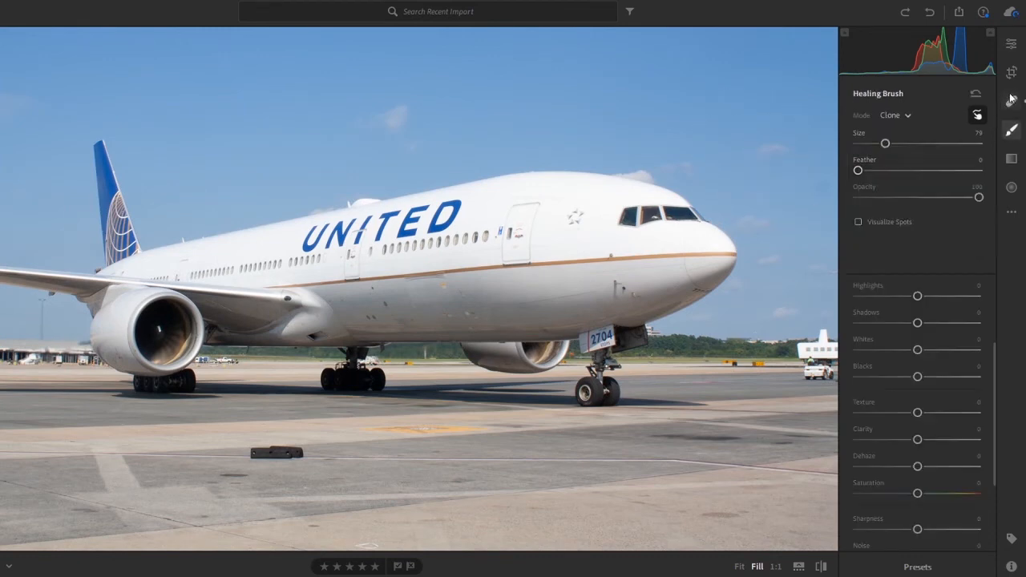
{"action": "left_click", "coordinate": [901, 116]}
{"action": "left_click", "coordinate": [910, 150]}
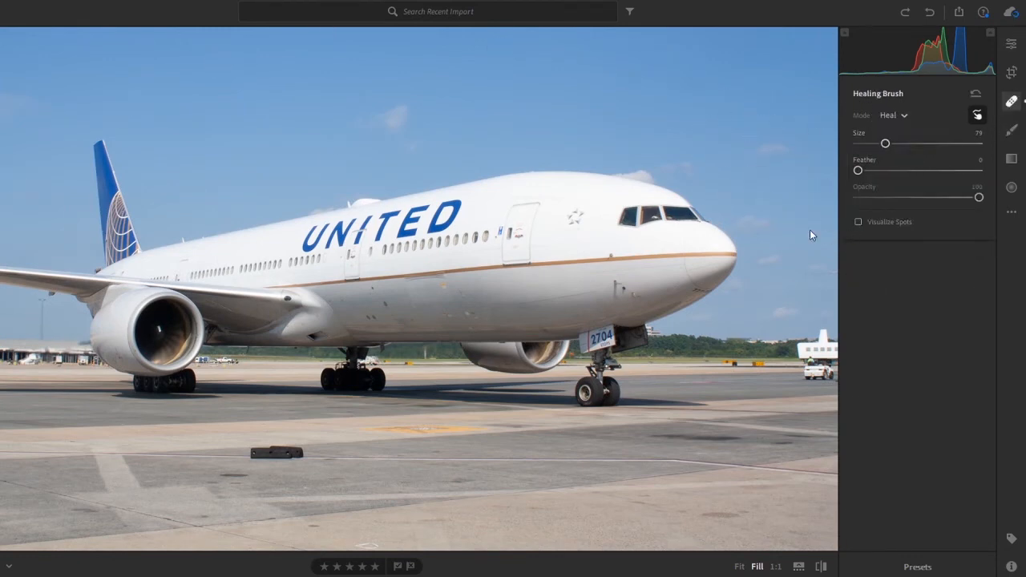
{"action": "left_click", "coordinate": [1011, 44]}
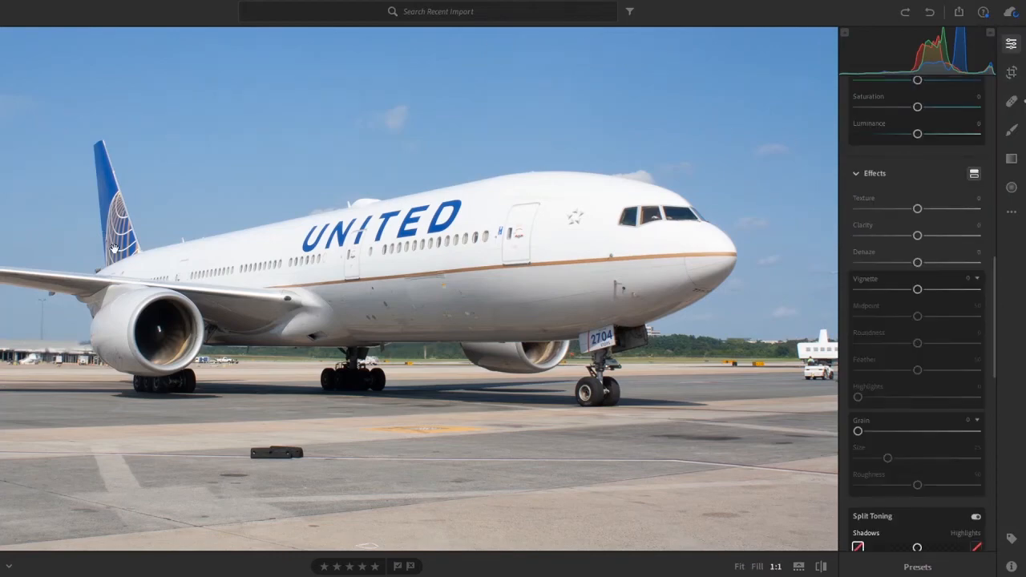
{"action": "key", "text": "ctrl+minus"}
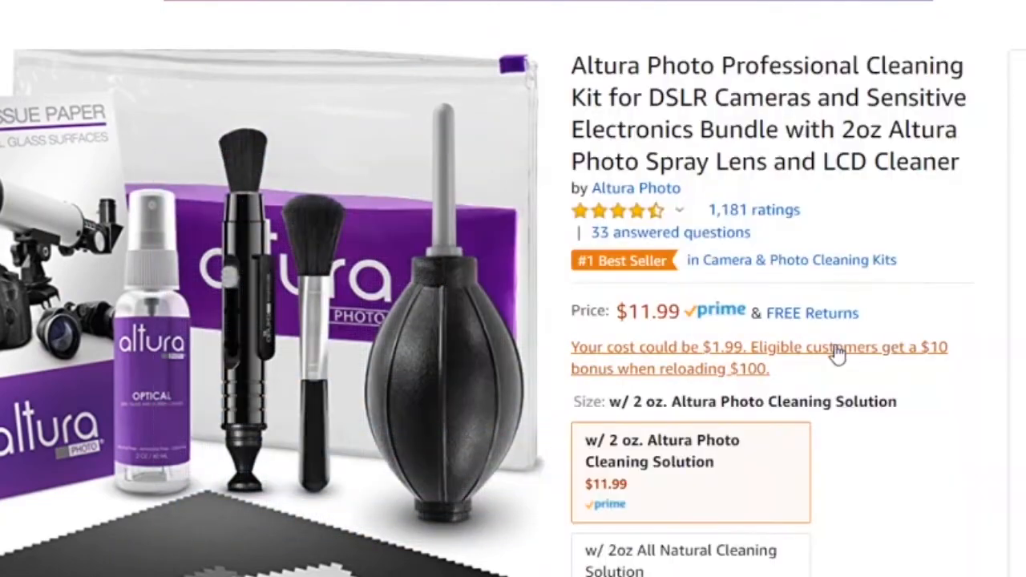
Step: Switch to the product page in the browser and review the Altura Photo Professional Cleaning Kit's size options and contents
{"action": "scroll", "coordinate": [864, 353], "scroll_direction": "down", "scroll_amount": 1}
{"action": "scroll", "coordinate": [864, 353], "scroll_direction": "down", "scroll_amount": 5}
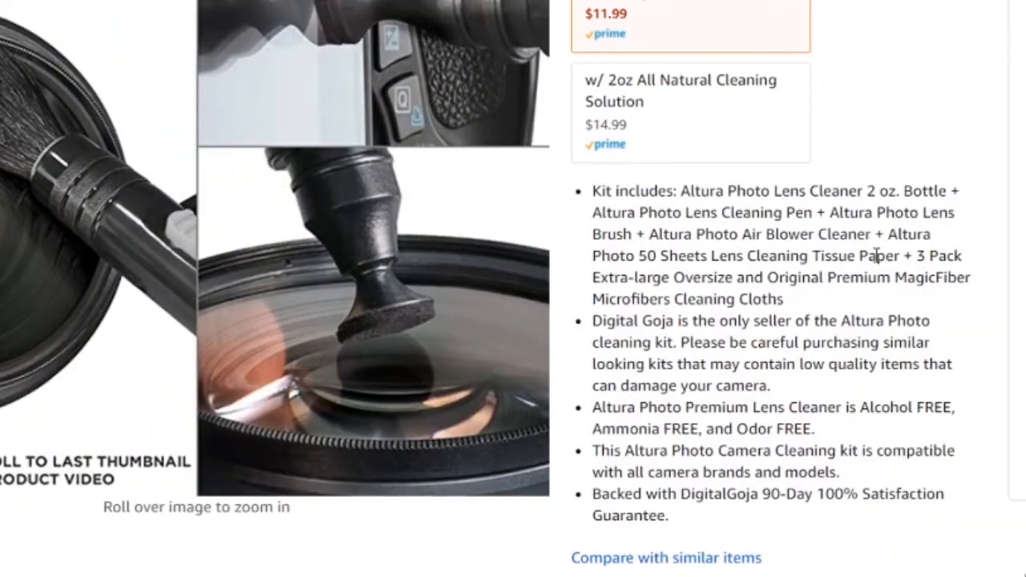
{"action": "scroll", "coordinate": [873, 255], "scroll_direction": "up", "scroll_amount": 5}
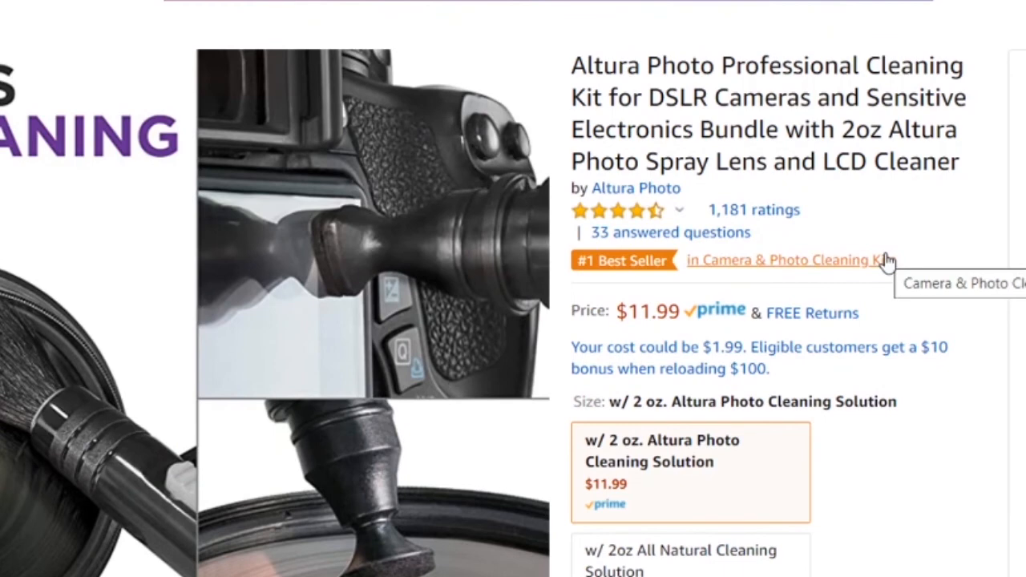